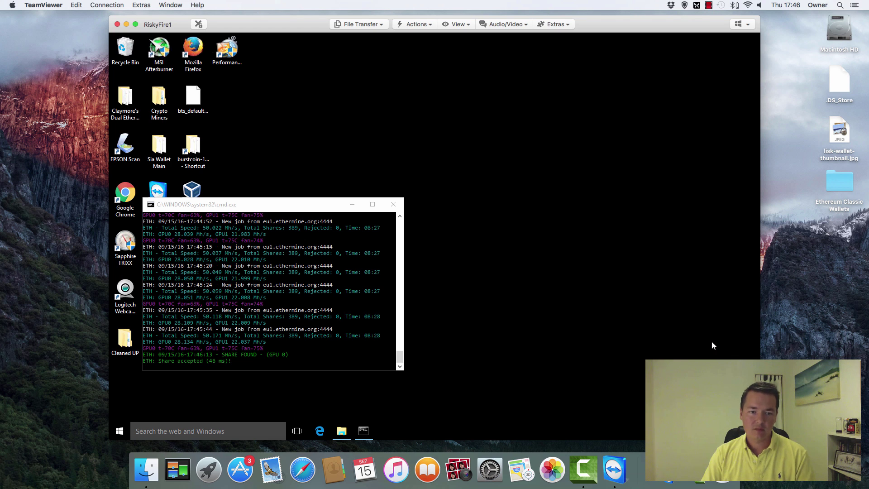
# Step: Bring the Claymore miner console to the front and switch the TeamViewer session to full screen
pyautogui.click(278, 205)
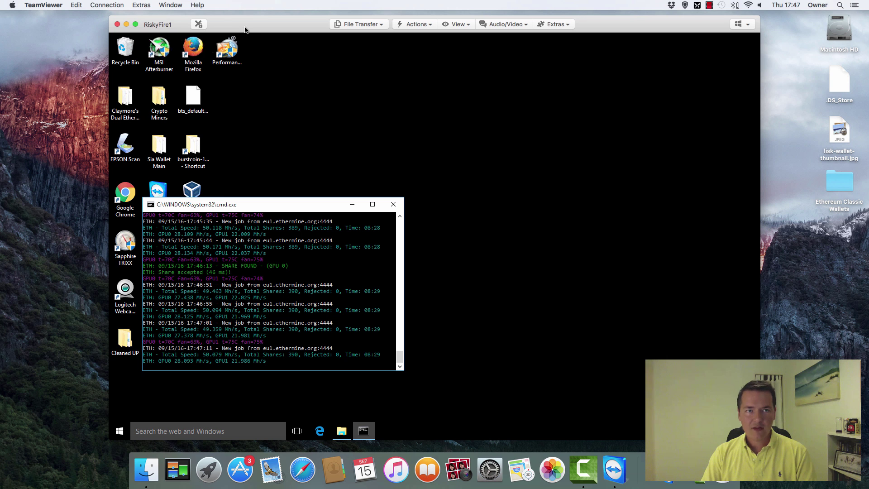
pyautogui.click(135, 24)
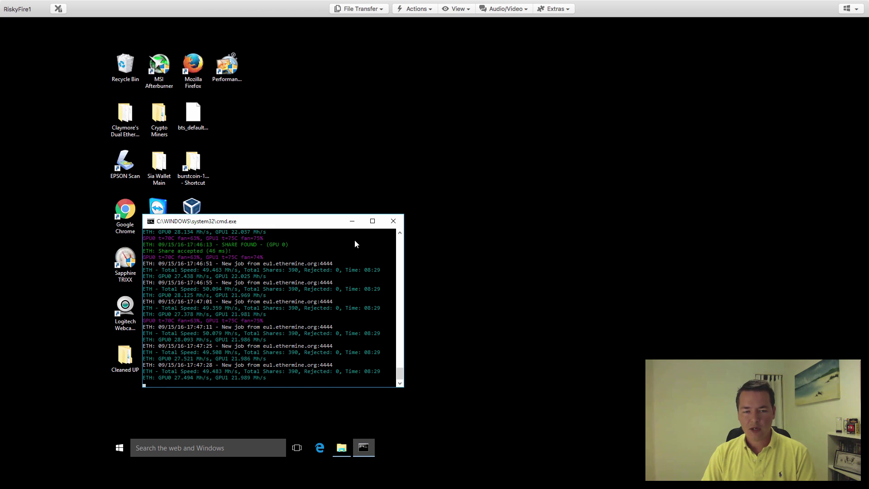
# Step: Close the running Claymore miner window and open the Downloads folder in File Explorer
pyautogui.click(392, 220)
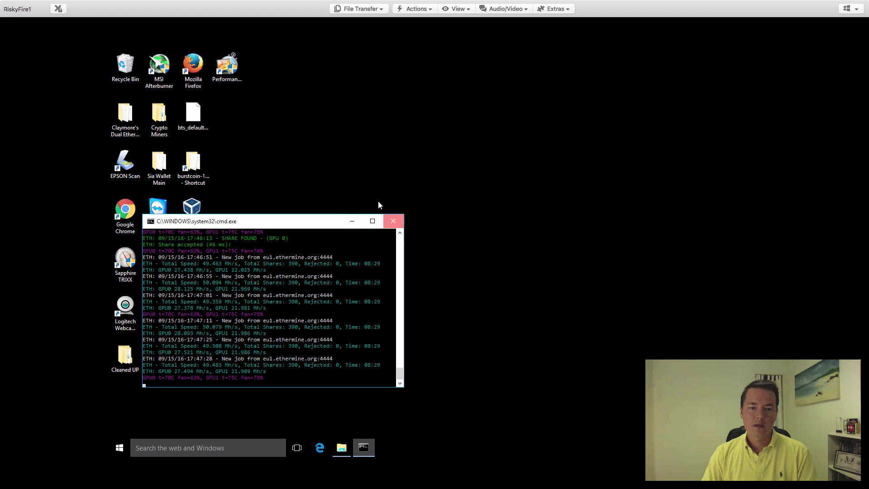
pyautogui.click(343, 450)
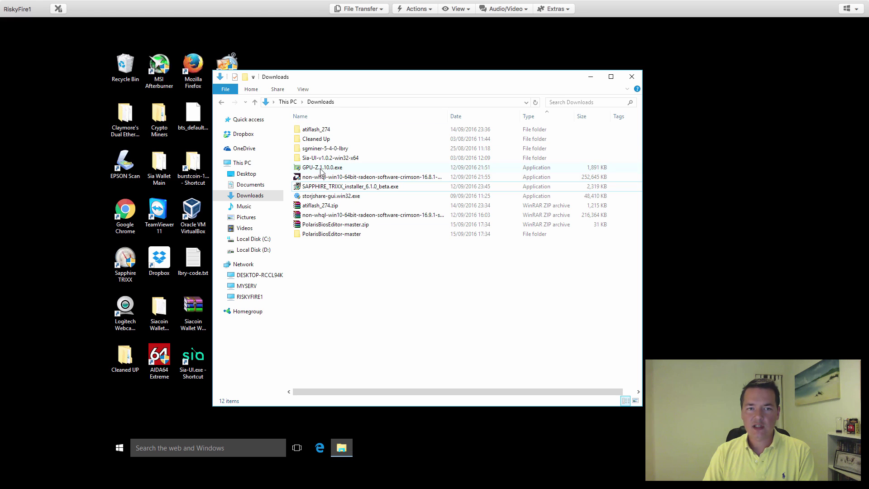
# Step: Select GPU-Z.1.10.0.exe in Downloads after briefly selecting the SAPPHIRE_TRIXX installer
pyautogui.moveTo(322, 171)
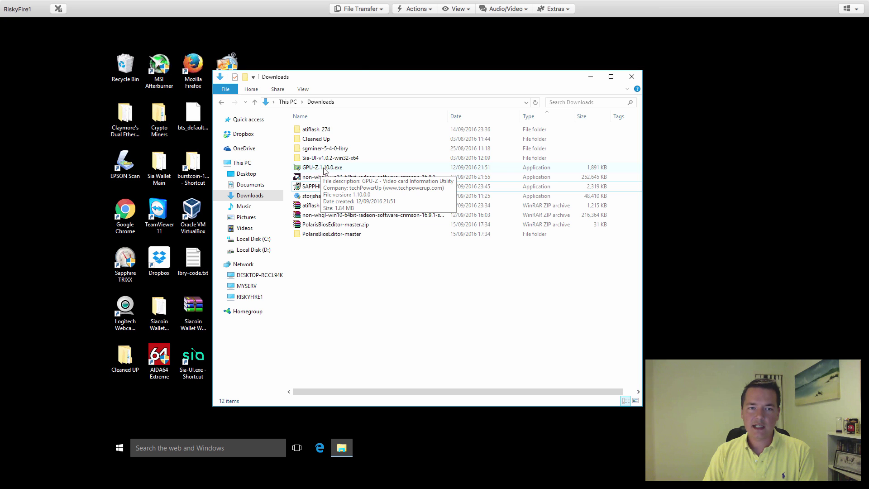
pyautogui.click(324, 171)
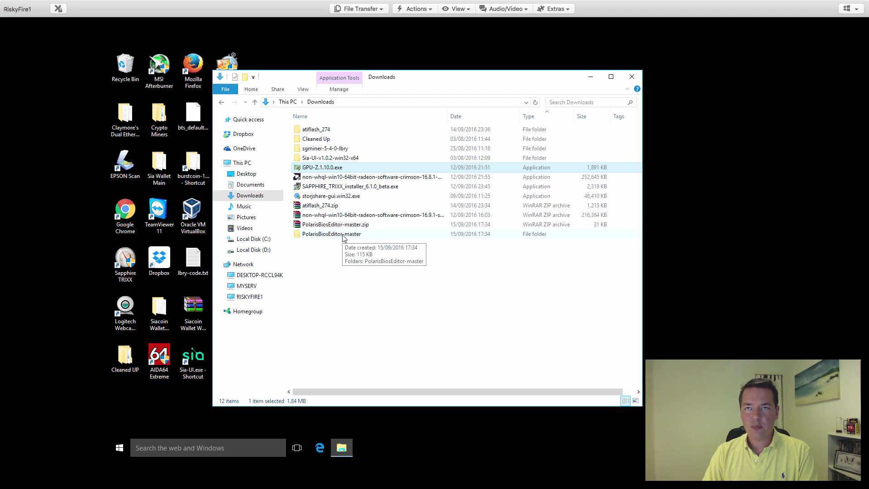
pyautogui.click(352, 188)
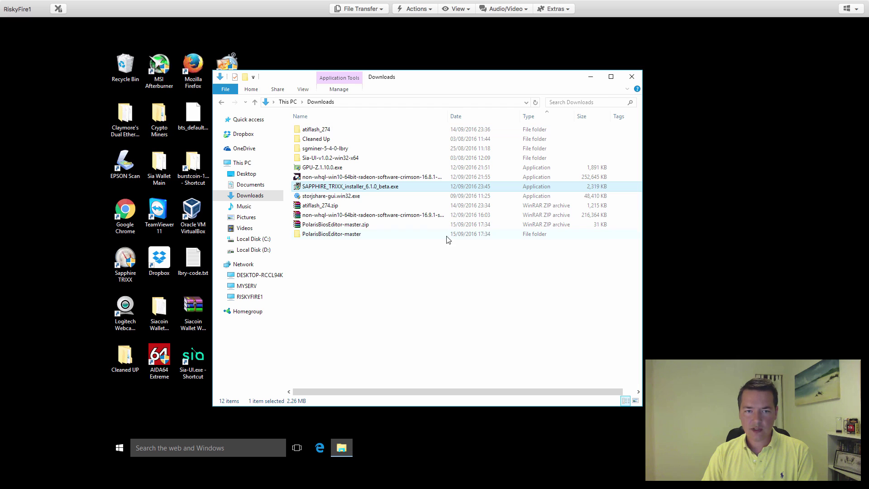
pyautogui.click(447, 260)
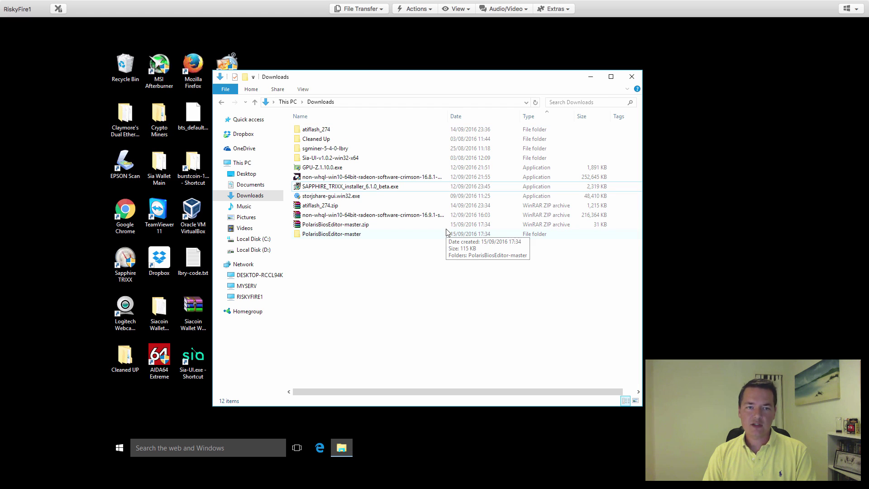
pyautogui.click(320, 170)
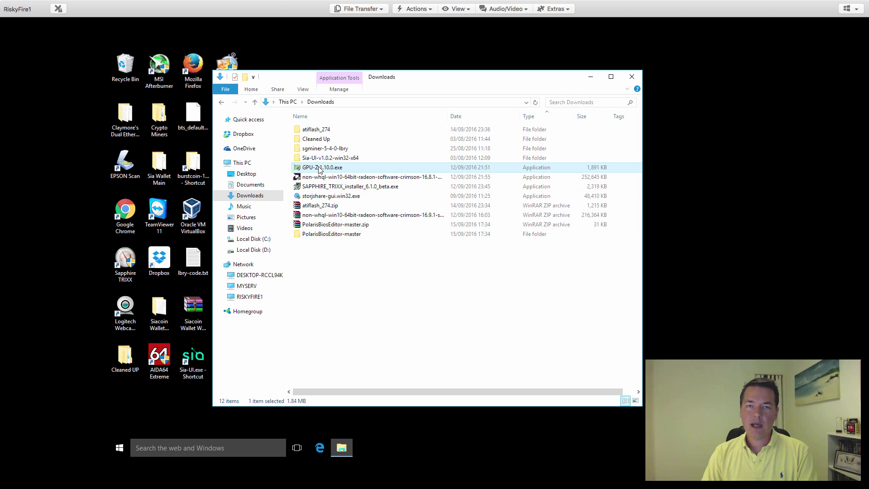
# Step: Launch GPU-Z, save the RX 470 BIOS to the Desktop as Ellesmere.rom, then close GPU-Z
pyautogui.doubleClick(356, 171)
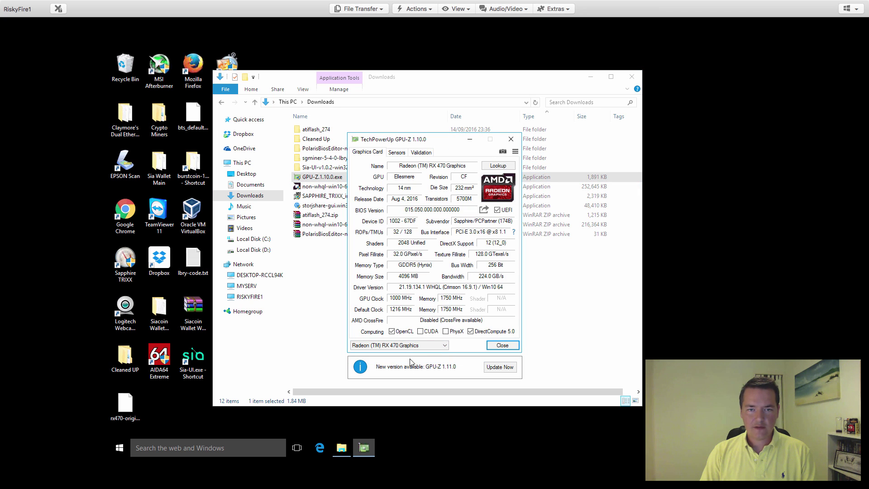
pyautogui.click(484, 210)
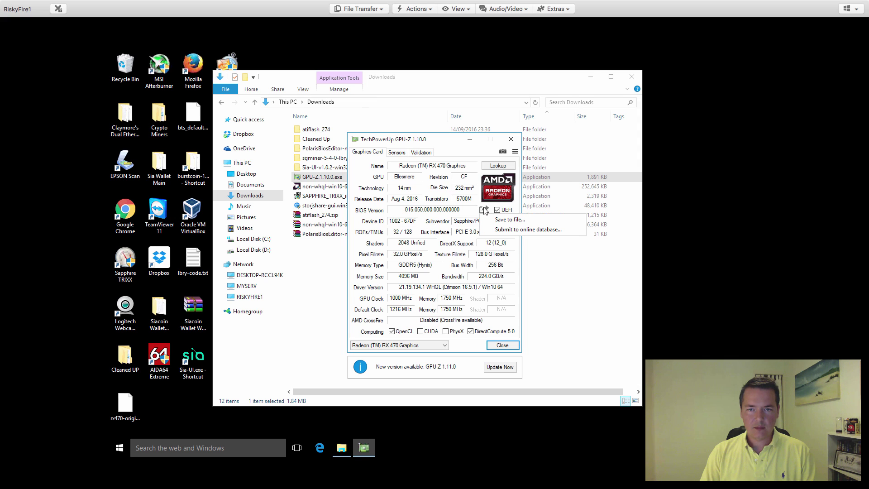
pyautogui.click(510, 220)
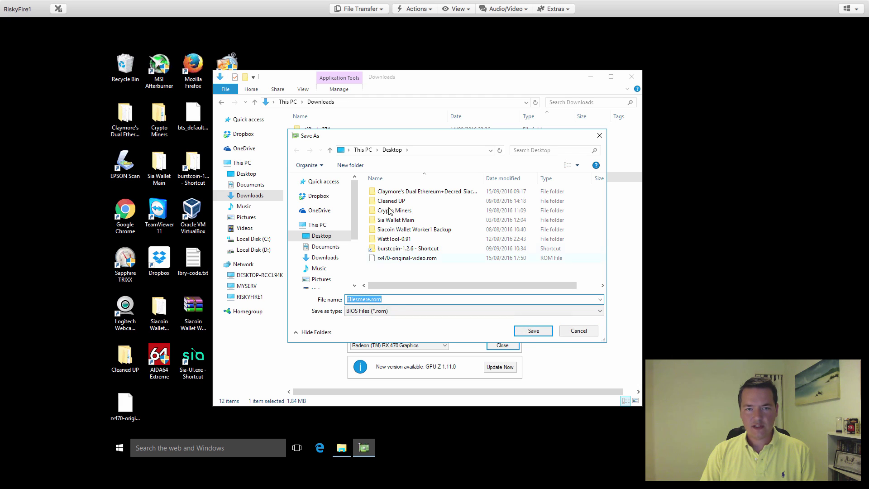
pyautogui.click(534, 333)
pyautogui.click(473, 270)
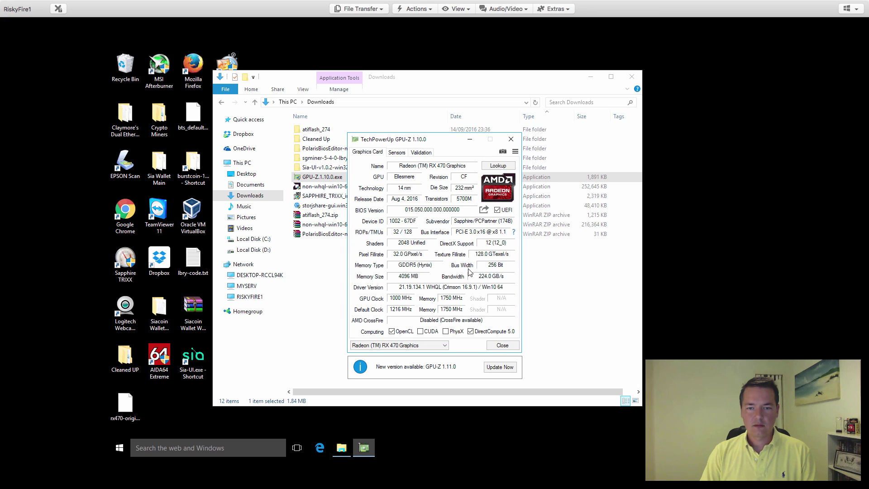
pyautogui.click(501, 346)
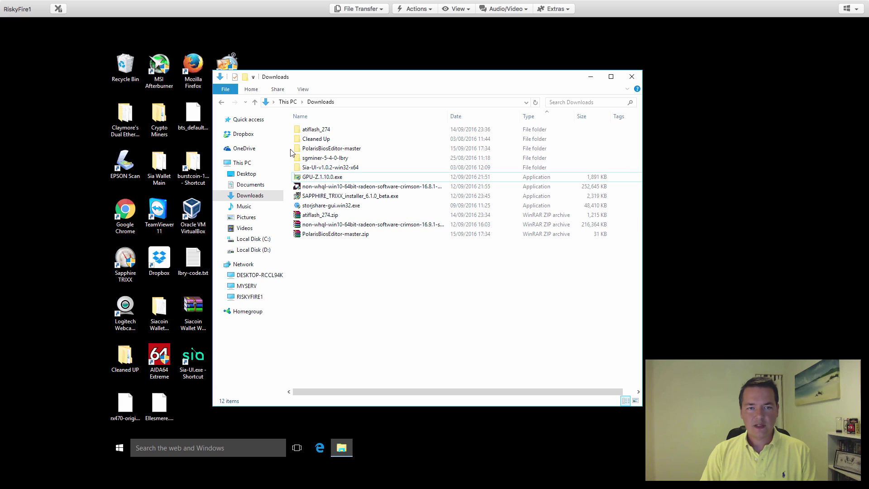
# Step: Open the nested PolarisBiosEditor-master folders, run PolarisBiosEditor.exe and accept the disclaimer
pyautogui.doubleClick(308, 149)
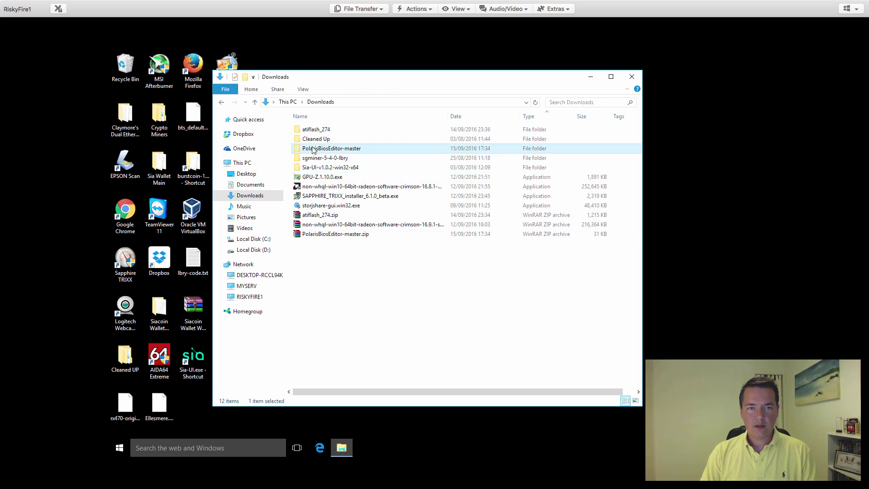
pyautogui.doubleClick(321, 130)
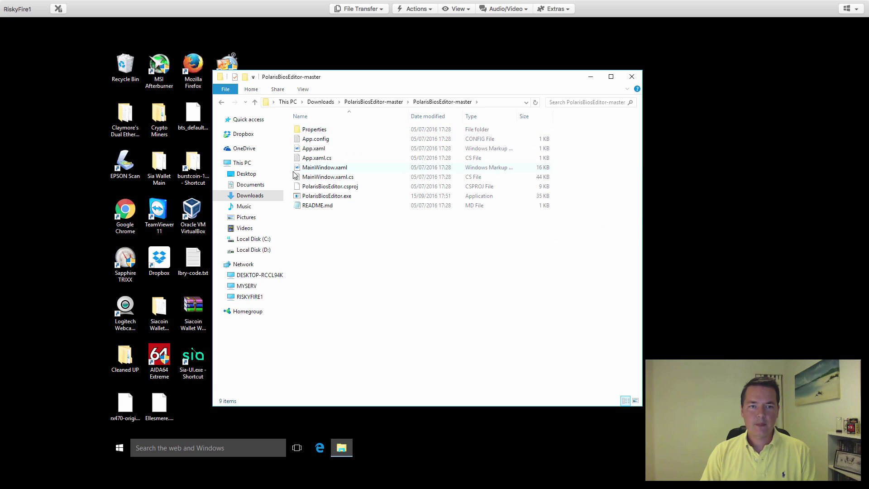
pyautogui.doubleClick(333, 198)
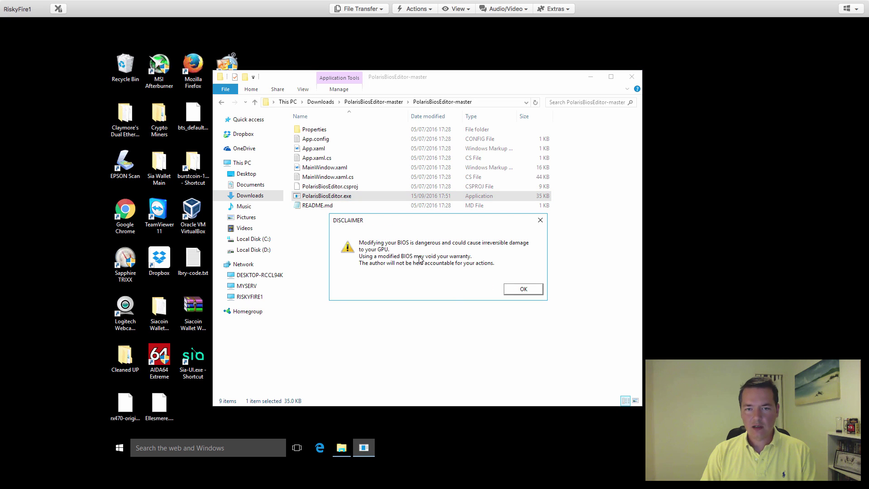
pyautogui.click(522, 290)
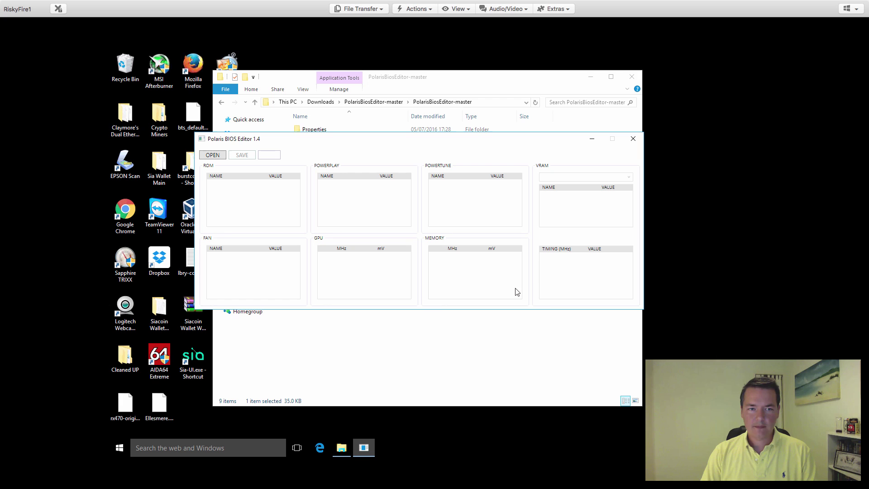
# Step: Load Ellesmere.rom from the Desktop into Polaris BIOS Editor and acknowledge the size warning
pyautogui.click(212, 155)
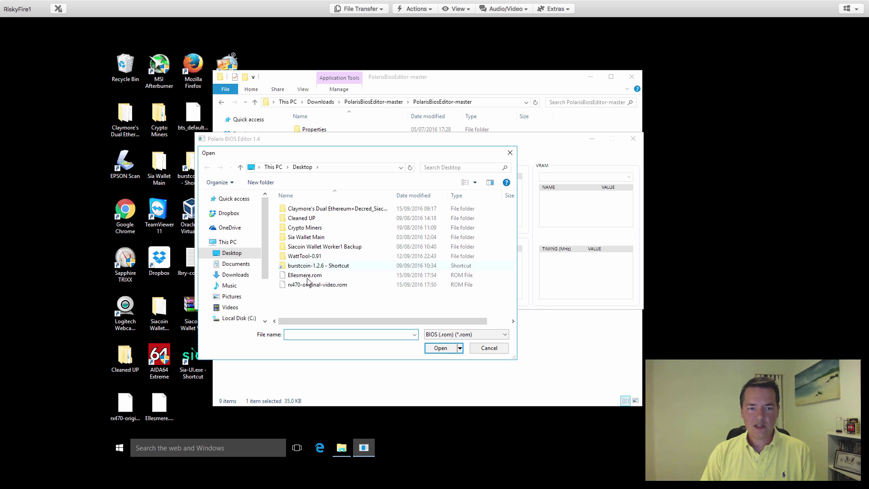
pyautogui.click(301, 276)
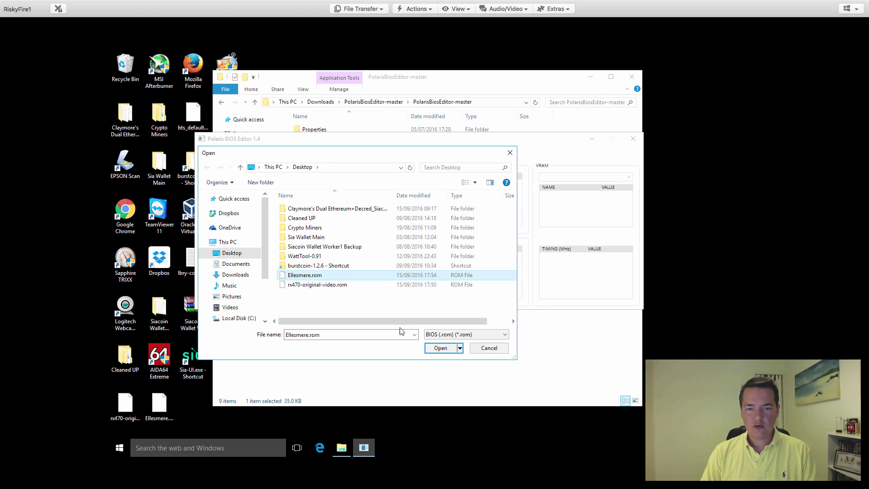
pyautogui.click(440, 348)
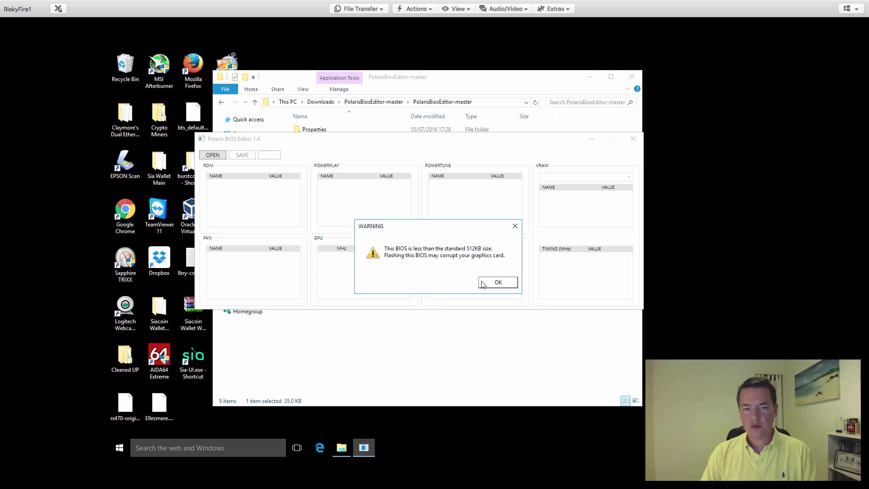
pyautogui.click(498, 283)
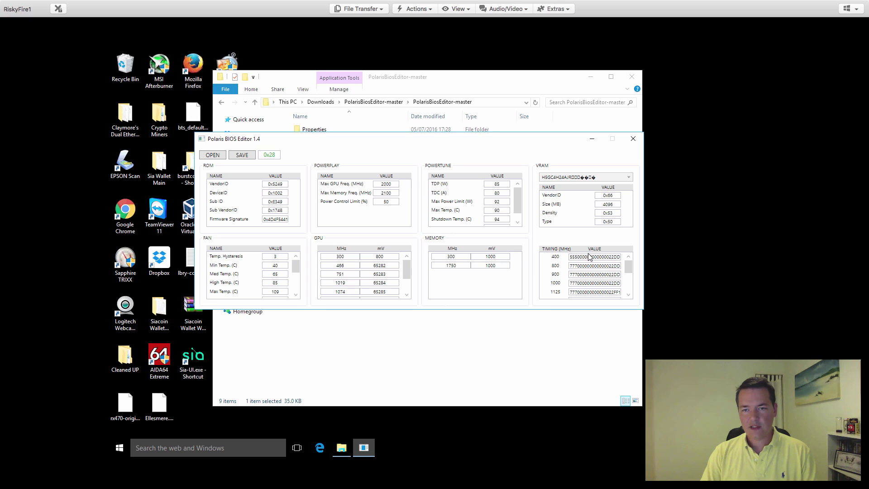
# Step: Scroll the VRAM timing list, select the whole 1500 MHz strap, and move to the 1625 entry
pyautogui.moveTo(631, 267); pyautogui.dragTo(631, 288)
pyautogui.click(578, 275)
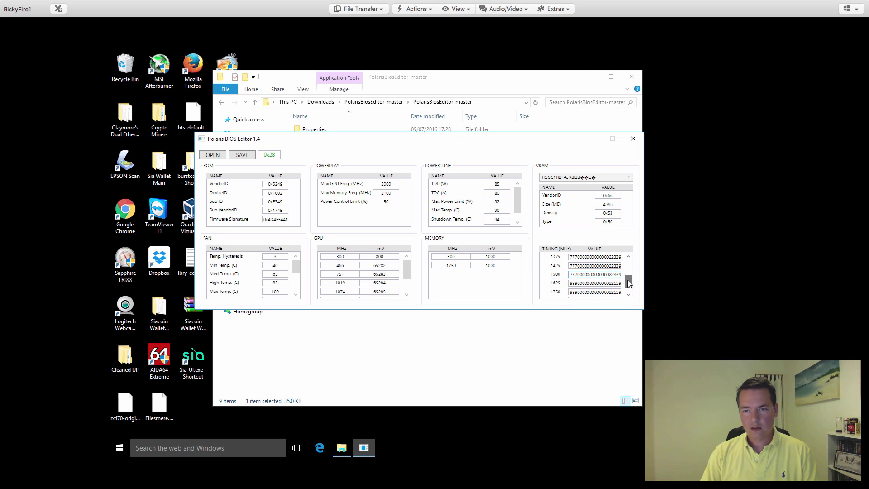
pyautogui.moveTo(629, 282); pyautogui.dragTo(629, 285)
pyautogui.click(572, 266)
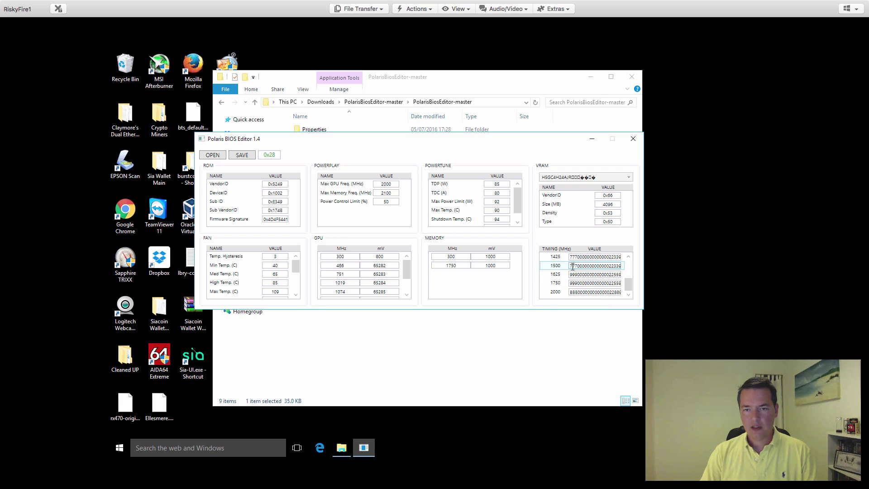
pyautogui.moveTo(571, 267); pyautogui.dragTo(607, 267)
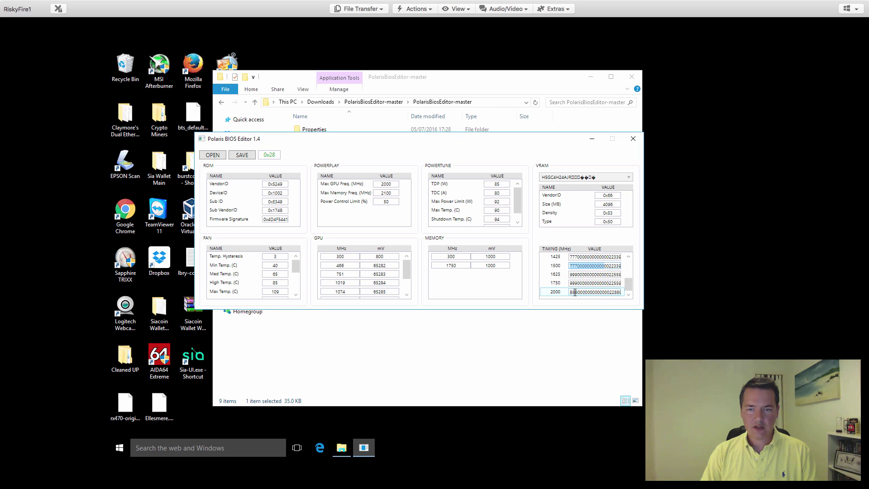
pyautogui.click(581, 267)
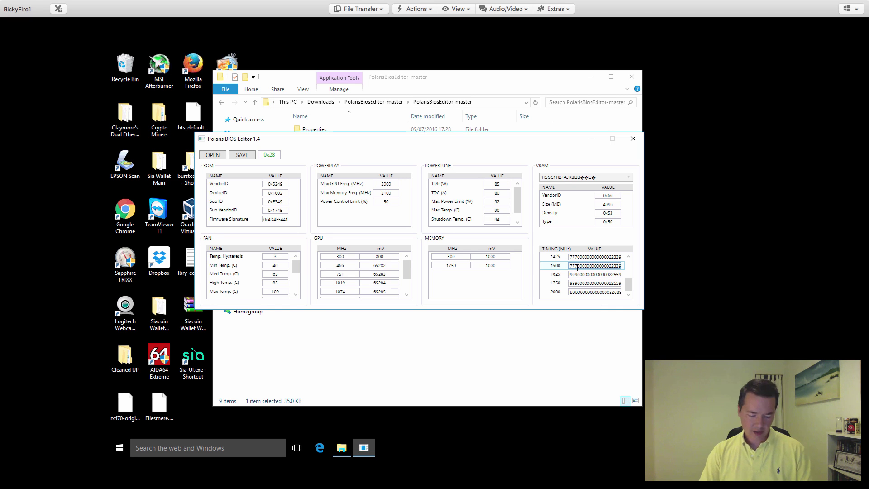
pyautogui.doubleClick(577, 267)
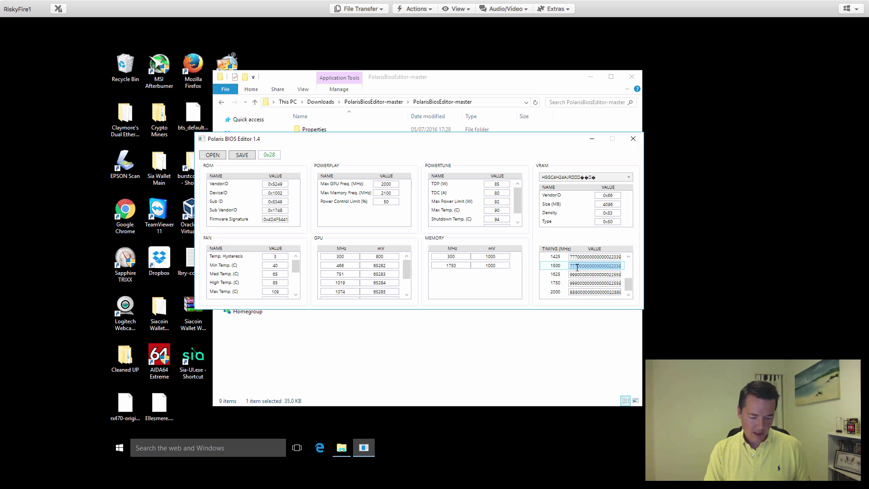
pyautogui.click(575, 275)
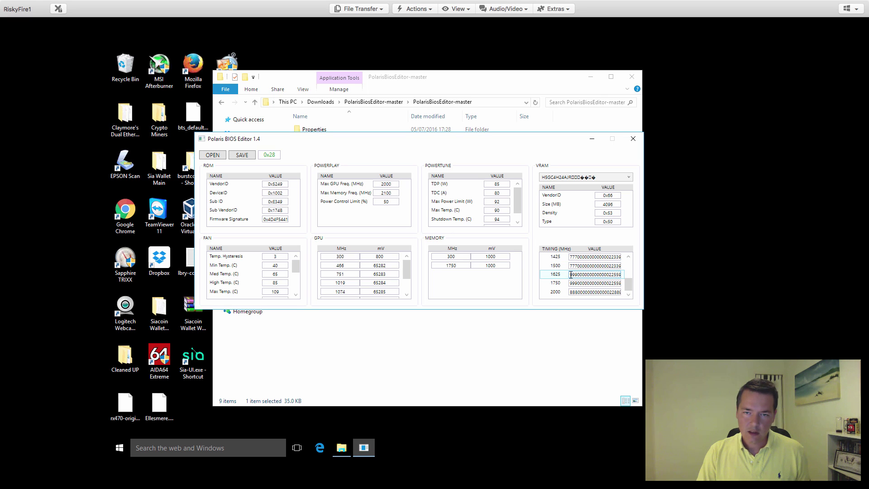
# Step: Replace the 1625 MHz timing value with the copied 1500 MHz strap
pyautogui.moveTo(583, 274); pyautogui.dragTo(714, 281)
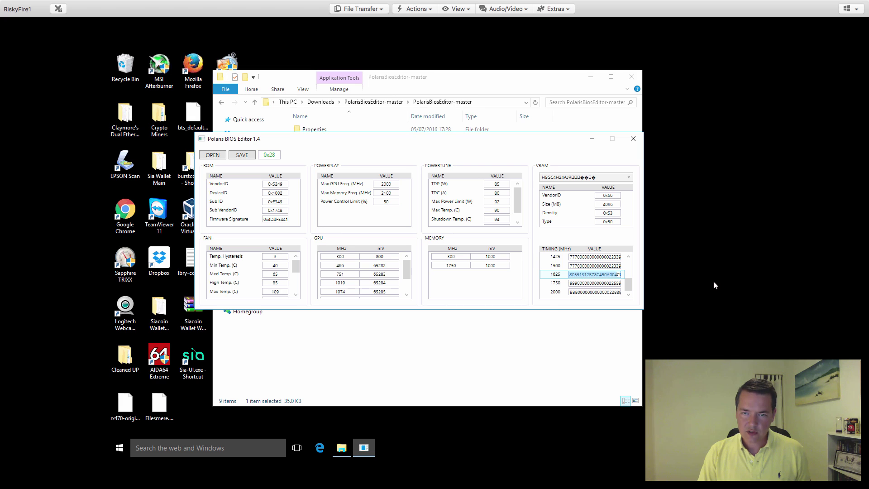
pyautogui.hotkey('ctrl', 'v')
pyautogui.hotkey('ctrl', 'a')
pyautogui.press('BackSpace')
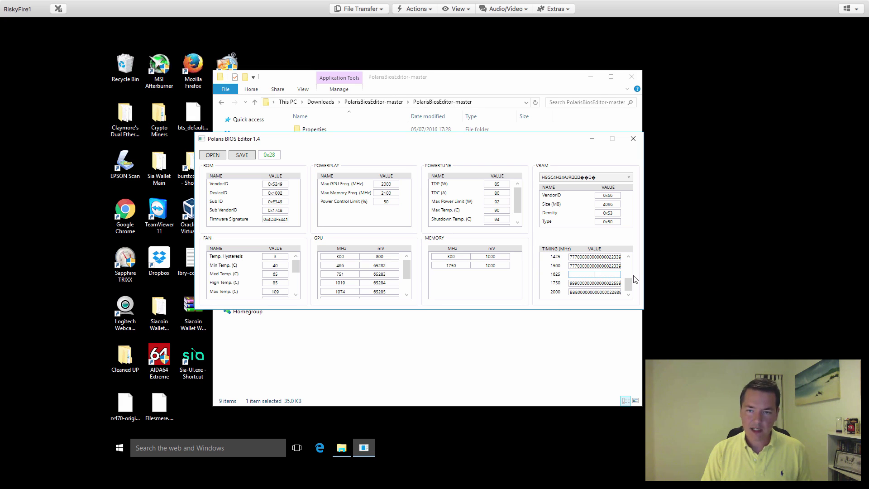
pyautogui.press('super')
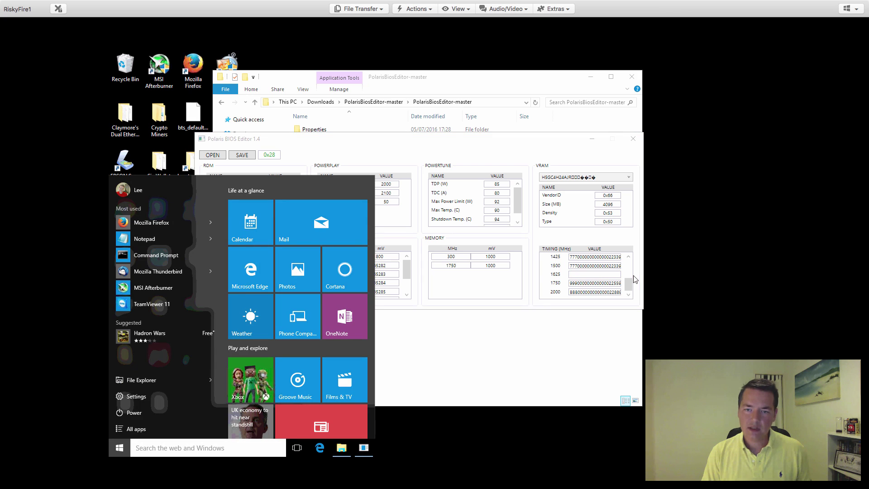
pyautogui.press('super')
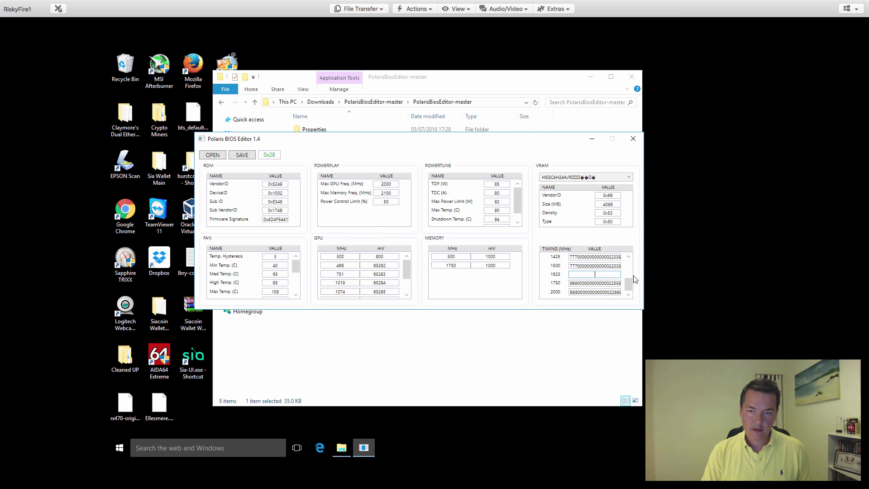
pyautogui.press('super')
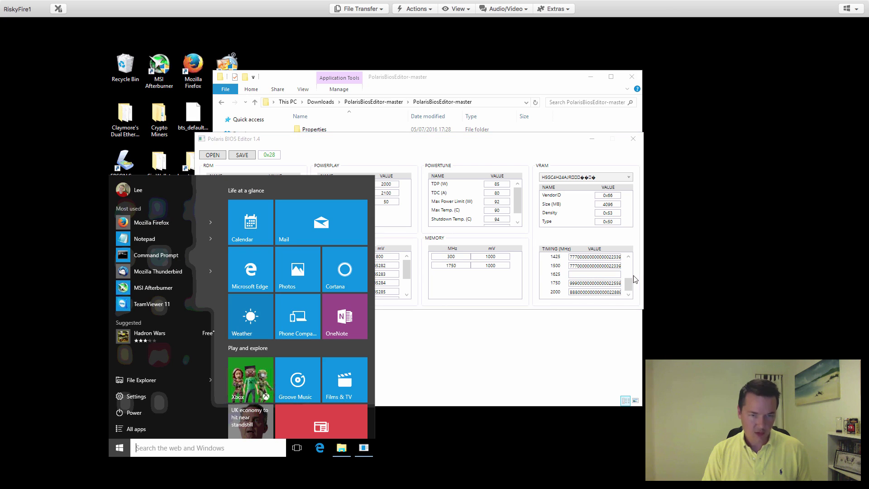
pyautogui.press('super')
pyautogui.write('03120150F292F94273116')
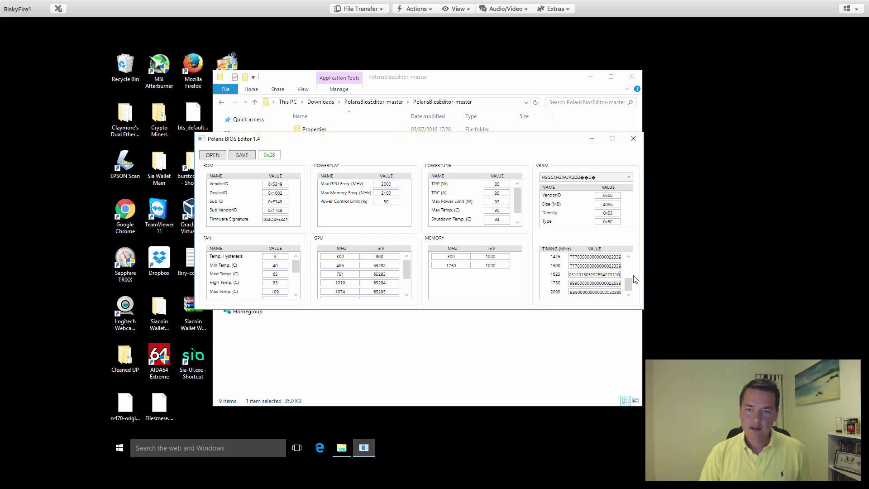
# Step: Paste the same strap over the 1750 and 2000 MHz timing values
pyautogui.click(587, 283)
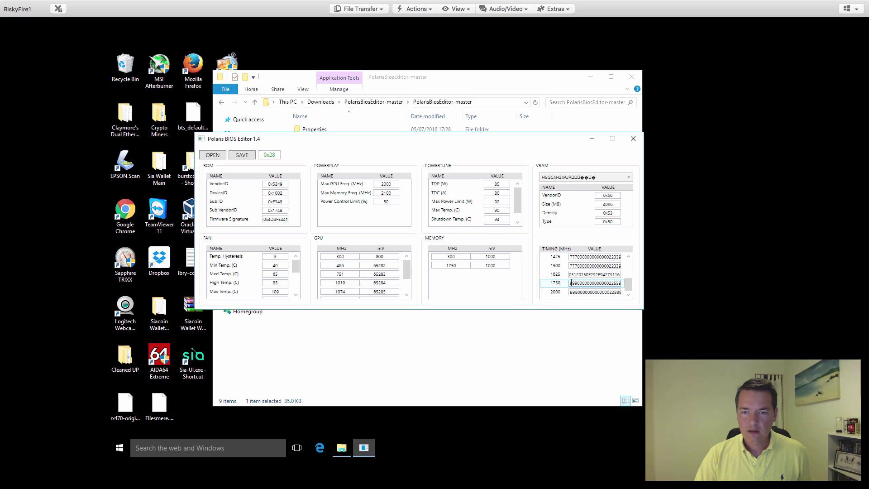
pyautogui.hotkey('ctrl', 'a')
pyautogui.press('BackSpace')
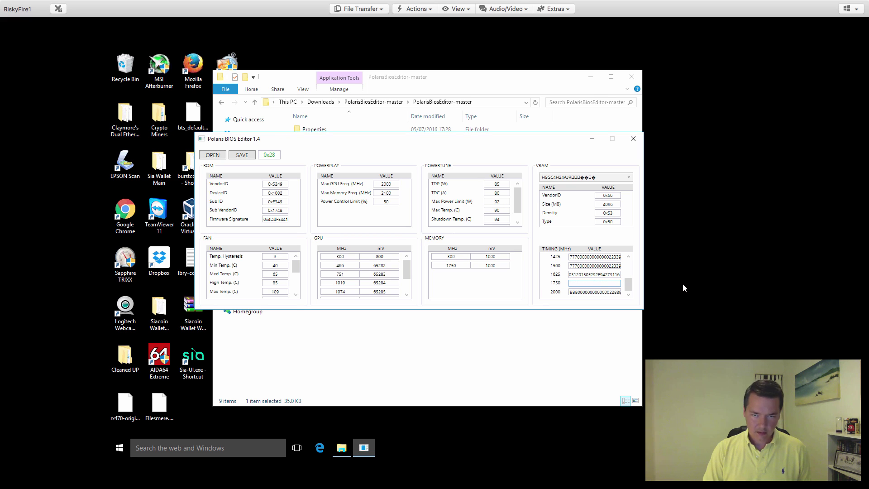
pyautogui.hotkey('ctrl', 'v')
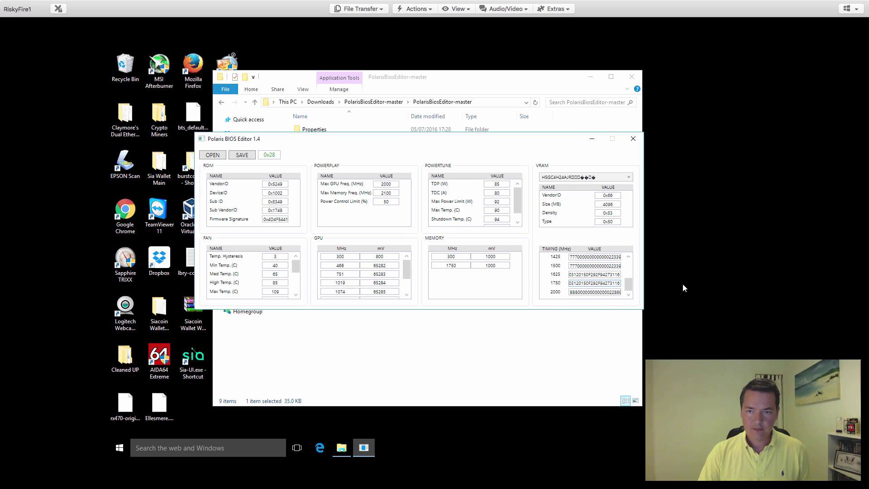
pyautogui.click(605, 293)
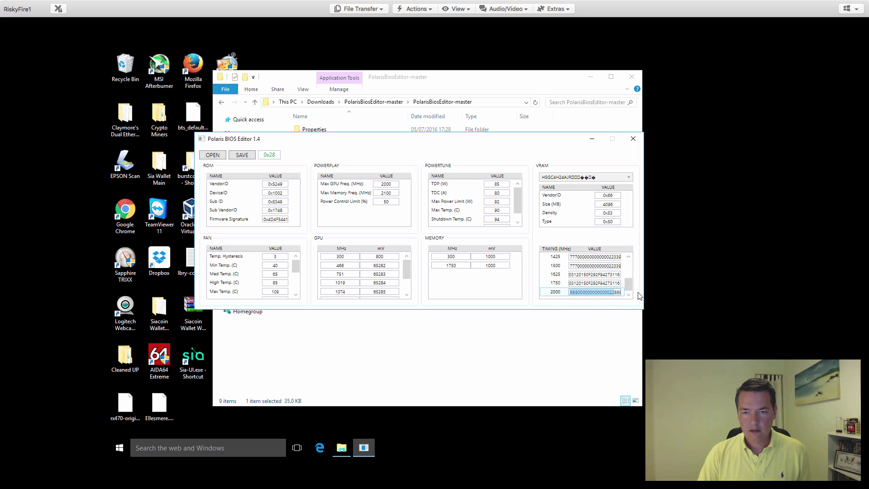
pyautogui.press('BackSpace')
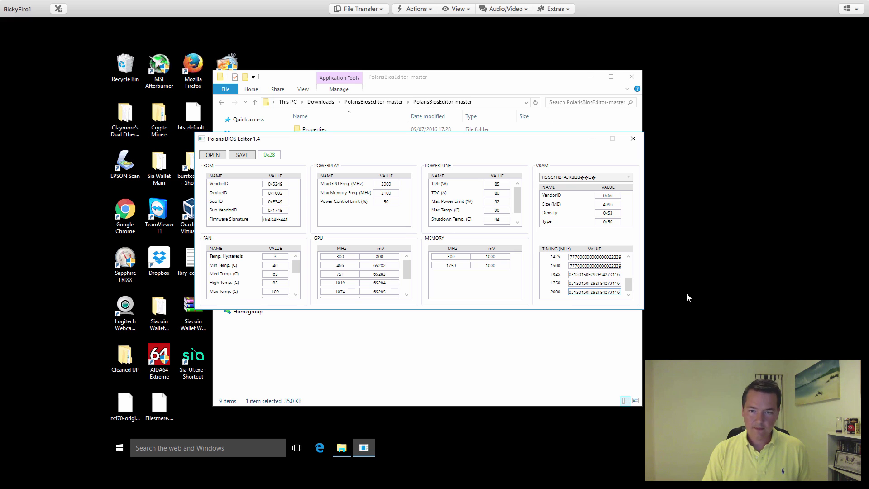
pyautogui.hotkey('ctrl', 'v')
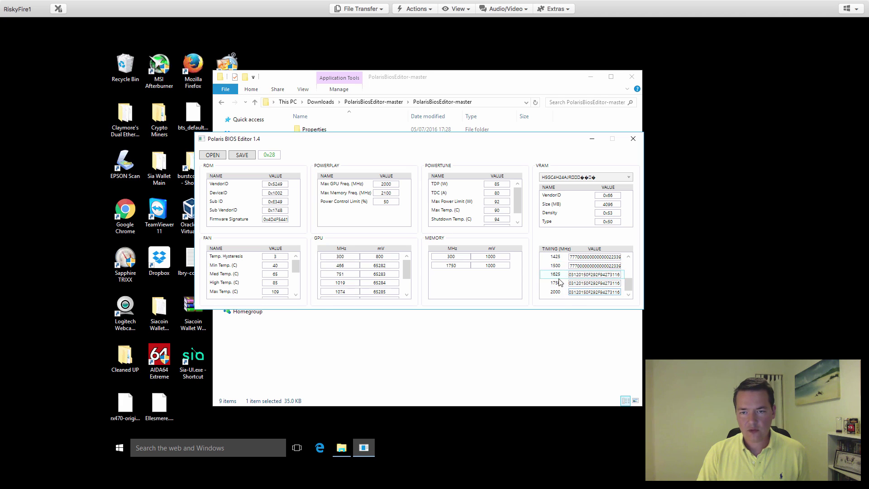
# Step: Fix the 1625 and 1750 MHz strings to match the 1500 MHz strap, typing 0A0020
pyautogui.click(570, 274)
pyautogui.write('0A0020')
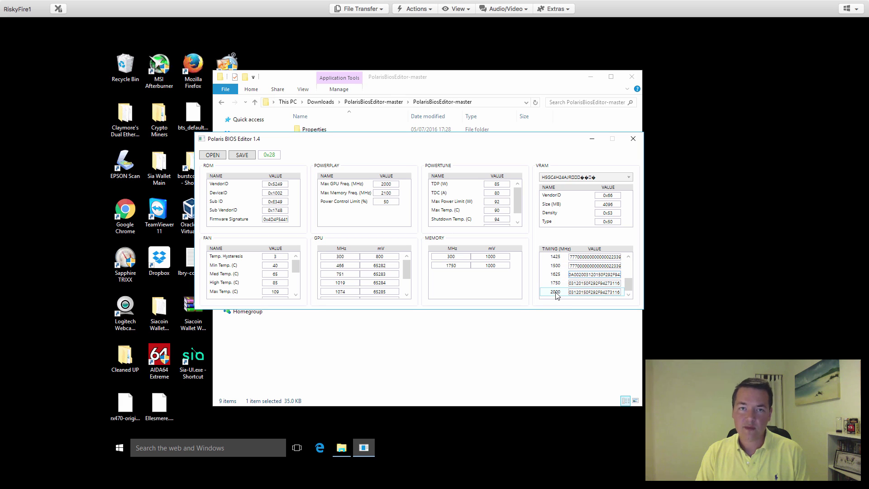
pyautogui.press('Left')
pyautogui.press('Left')
pyautogui.press('Left')
pyautogui.press('Left')
pyautogui.press('Left')
pyautogui.press('Left')
pyautogui.press('Left')
pyautogui.press('Left')
pyautogui.press('Left')
pyautogui.press('Left')
pyautogui.press('Left')
pyautogui.press('Left')
pyautogui.press('Left')
pyautogui.press('Left')
pyautogui.press('Left')
pyautogui.press('Left')
pyautogui.press('Left')
pyautogui.press('Left')
pyautogui.press('Left')
pyautogui.press('Left')
pyautogui.press('Left')
pyautogui.press('Left')
pyautogui.press('Left')
pyautogui.press('Left')
pyautogui.press('Left')
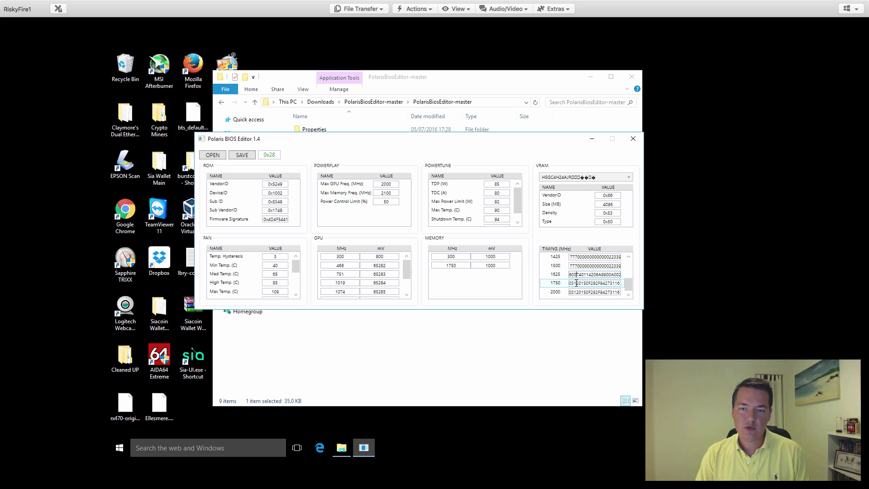
pyautogui.press('Left')
pyautogui.press('Left')
pyautogui.press('Left')
pyautogui.press('Left')
pyautogui.press('Left')
pyautogui.press('Left')
pyautogui.press('Left')
pyautogui.press('Left')
pyautogui.press('Left')
pyautogui.press('Left')
pyautogui.press('Left')
pyautogui.press('Left')
pyautogui.press('Left')
pyautogui.press('Left')
pyautogui.press('Left')
pyautogui.press('Left')
pyautogui.press('Left')
pyautogui.press('Left')
pyautogui.press('Left')
pyautogui.press('Left')
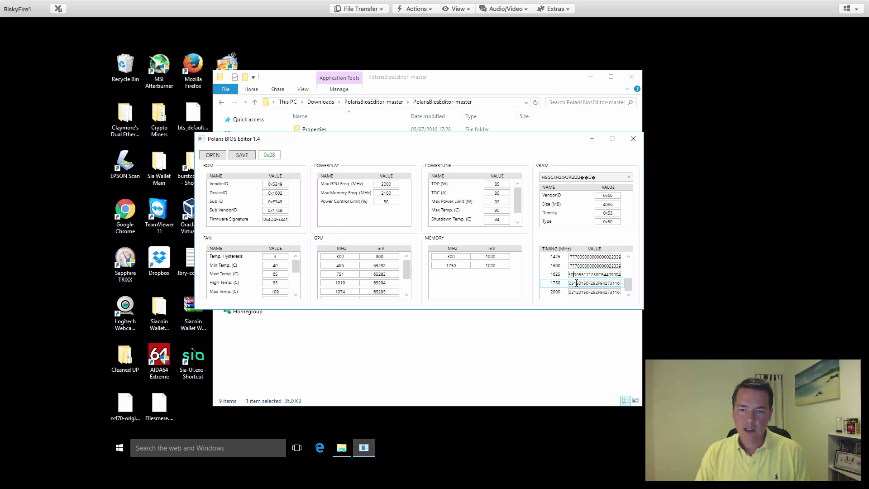
pyautogui.press('Left')
pyautogui.press('Left')
pyautogui.press('Left')
pyautogui.press('Left')
pyautogui.press('Left')
pyautogui.press('Left')
pyautogui.press('Left')
pyautogui.press('Left')
pyautogui.press('Left')
pyautogui.press('Left')
pyautogui.press('Left')
pyautogui.press('Left')
pyautogui.press('Left')
pyautogui.press('Left')
pyautogui.press('Left')
pyautogui.press('Left')
pyautogui.press('Left')
pyautogui.press('Left')
pyautogui.press('Left')
pyautogui.press('Left')
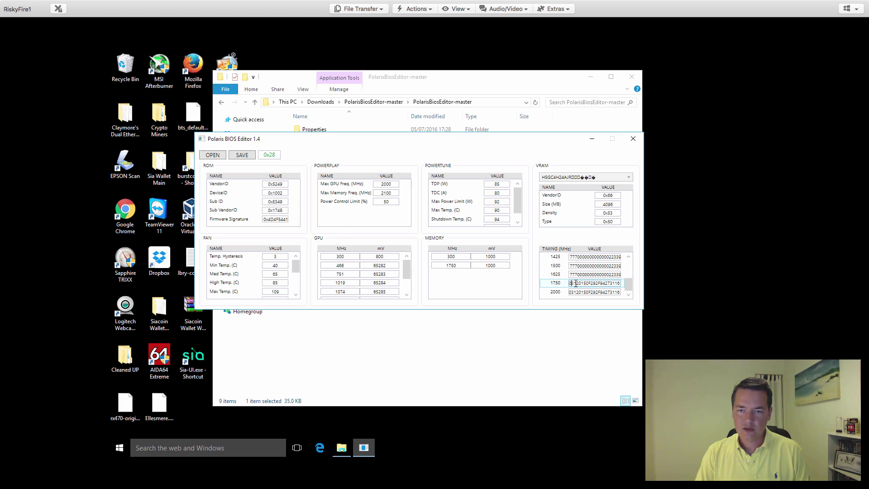
pyautogui.hotkey('ctrl', 'v')
pyautogui.press('Left')
pyautogui.press('Left')
pyautogui.press('Left')
pyautogui.press('Left')
pyautogui.press('Left')
pyautogui.press('Left')
pyautogui.press('Left')
pyautogui.press('Left')
pyautogui.press('Left')
pyautogui.press('Left')
pyautogui.press('Left')
pyautogui.press('Left')
pyautogui.press('Left')
pyautogui.press('Left')
pyautogui.press('Left')
pyautogui.press('Left')
pyautogui.press('Left')
pyautogui.press('Left')
pyautogui.press('Left')
pyautogui.press('Left')
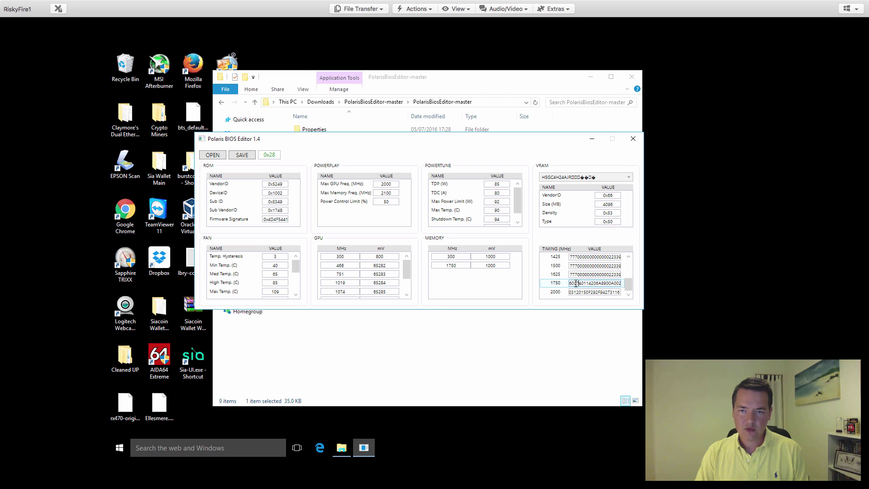
pyautogui.press('Left')
pyautogui.press('Left')
pyautogui.press('Left')
pyautogui.press('Left')
pyautogui.press('Left')
pyautogui.press('Left')
pyautogui.press('Left')
pyautogui.press('Left')
pyautogui.press('Left')
pyautogui.press('Left')
pyautogui.press('Left')
pyautogui.press('Left')
pyautogui.press('Left')
pyautogui.press('Left')
pyautogui.press('Left')
pyautogui.press('Left')
pyautogui.press('Left')
pyautogui.press('Left')
pyautogui.press('Left')
pyautogui.press('Left')
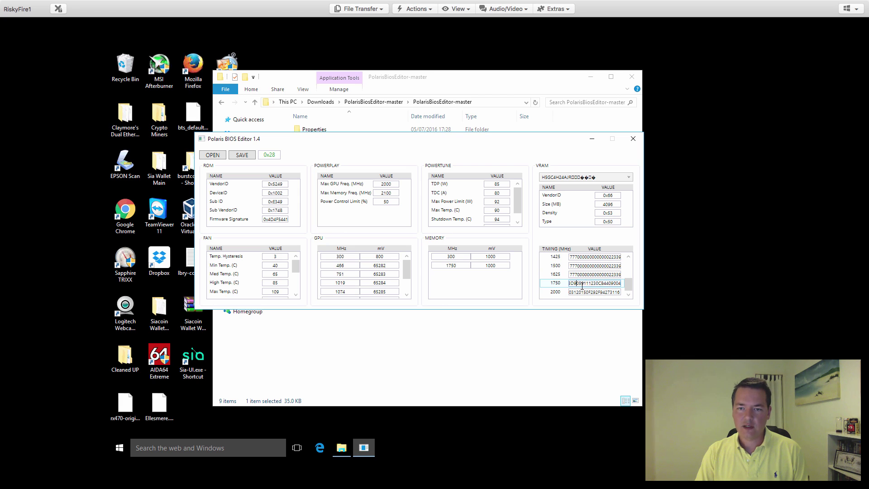
pyautogui.press('Left')
pyautogui.press('Left')
pyautogui.press('Left')
pyautogui.press('Left')
pyautogui.press('Left')
pyautogui.press('Left')
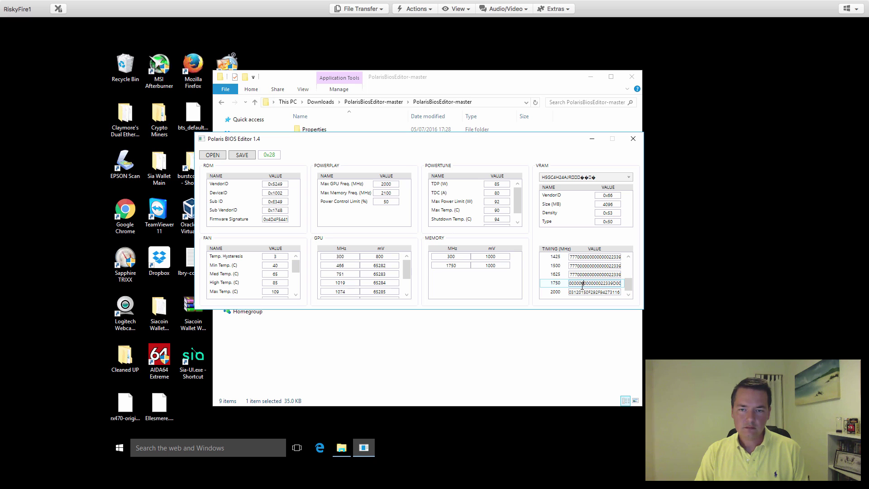
pyautogui.press('Left')
pyautogui.press('Left')
pyautogui.press('Left')
# Step: Correct the 2000 MHz timing string to the 1500 MHz strap and recheck the rows
pyautogui.click(574, 292)
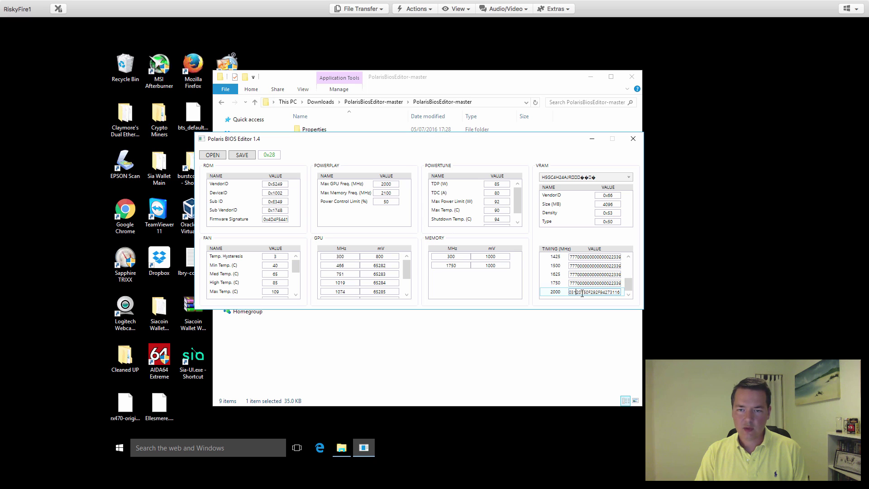
pyautogui.press('Left')
pyautogui.press('Left')
pyautogui.press('Left')
pyautogui.press('Left')
pyautogui.press('Left')
pyautogui.press('Left')
pyautogui.press('Left')
pyautogui.press('Left')
pyautogui.press('Left')
pyautogui.press('Left')
pyautogui.press('Left')
pyautogui.press('Left')
pyautogui.press('Left')
pyautogui.press('Left')
pyautogui.press('Left')
pyautogui.press('Left')
pyautogui.press('Left')
pyautogui.press('Left')
pyautogui.press('Left')
pyautogui.press('Left')
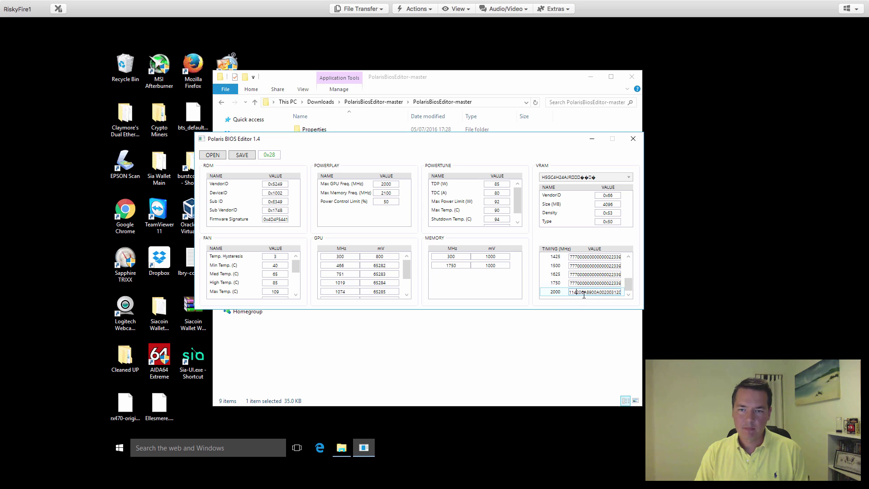
pyautogui.press('Left')
pyautogui.press('Left')
pyautogui.press('Left')
pyautogui.press('Left')
pyautogui.press('Left')
pyautogui.press('Left')
pyautogui.press('Left')
pyautogui.press('Left')
pyautogui.press('Left')
pyautogui.press('Left')
pyautogui.press('Left')
pyautogui.press('Left')
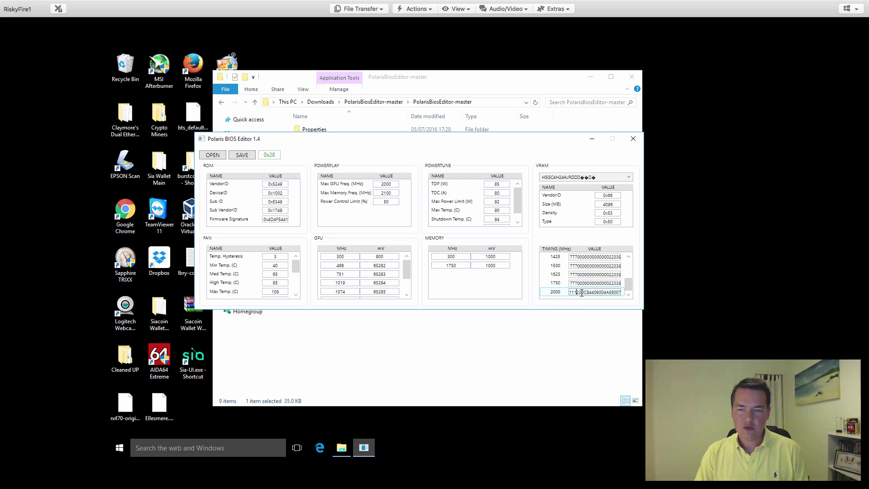
pyautogui.press('Left')
pyautogui.press('Left')
pyautogui.press('Left')
pyautogui.press('Left')
pyautogui.press('Left')
pyautogui.press('Left')
pyautogui.press('Left')
pyautogui.press('Left')
pyautogui.press('Left')
pyautogui.press('Left')
pyautogui.press('Left')
pyautogui.press('Left')
pyautogui.press('Left')
pyautogui.press('Left')
pyautogui.press('Left')
pyautogui.click(578, 274)
pyautogui.click(575, 268)
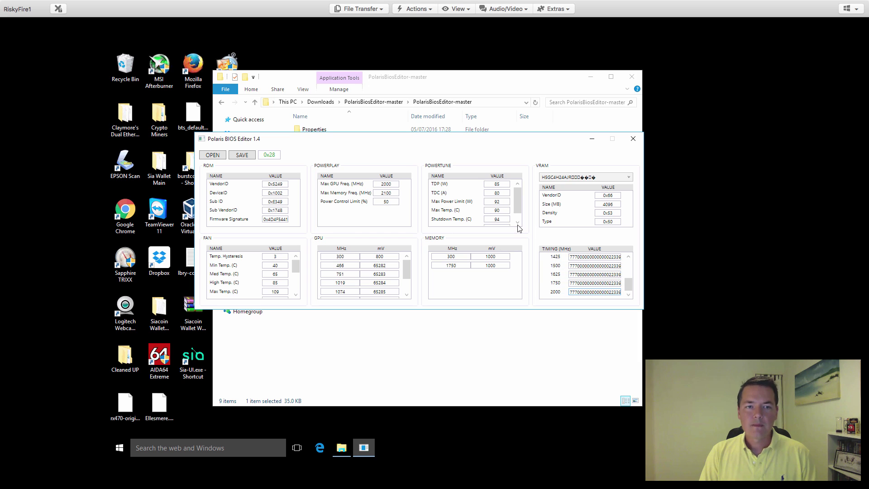
# Step: Save the modified BIOS on the Desktop, renaming Ellesmere.rom to rx470modded.rom
pyautogui.click(242, 155)
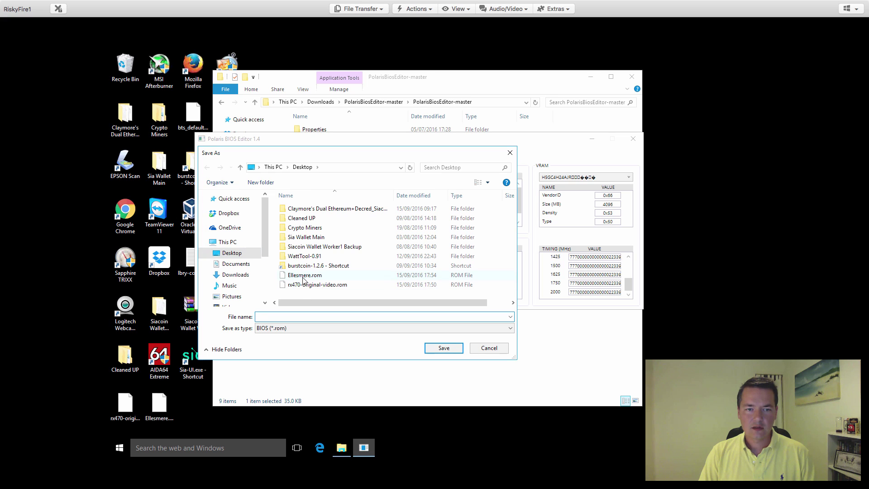
pyautogui.click(303, 276)
pyautogui.doubleClick(278, 316)
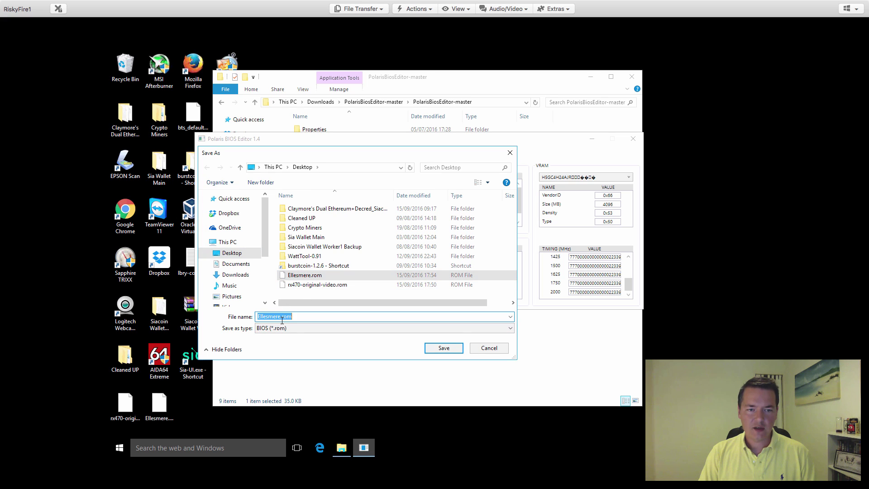
pyautogui.click(279, 316)
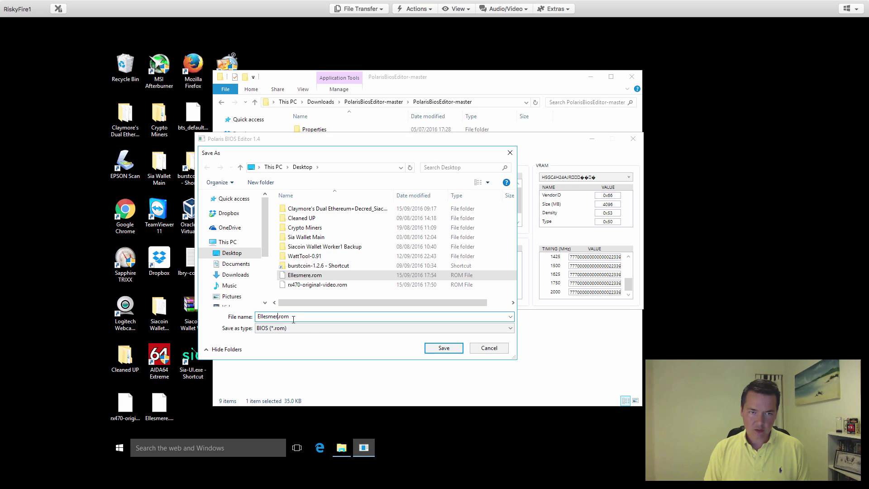
pyautogui.press('BackSpace')
pyautogui.press('BackSpace')
pyautogui.press('BackSpace')
pyautogui.press('BackSpace')
pyautogui.press('BackSpace')
pyautogui.press('BackSpace')
pyautogui.press('BackSpace')
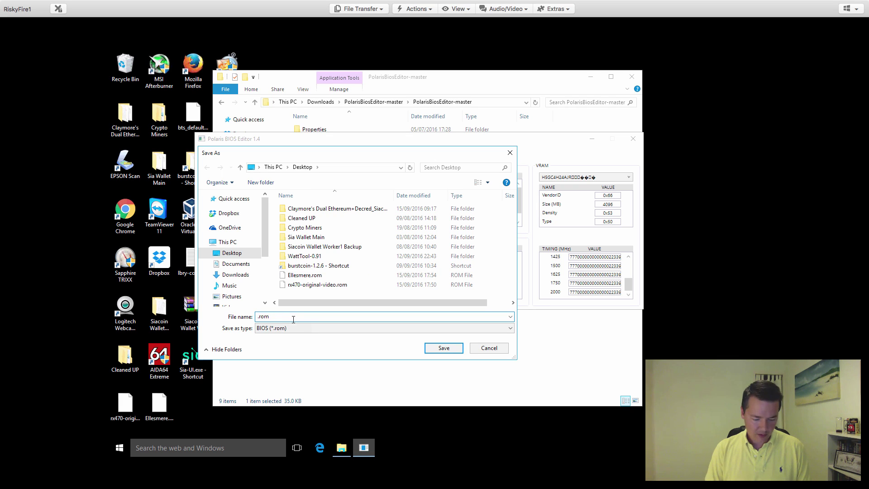
pyautogui.write('r')
pyautogui.write('x470')
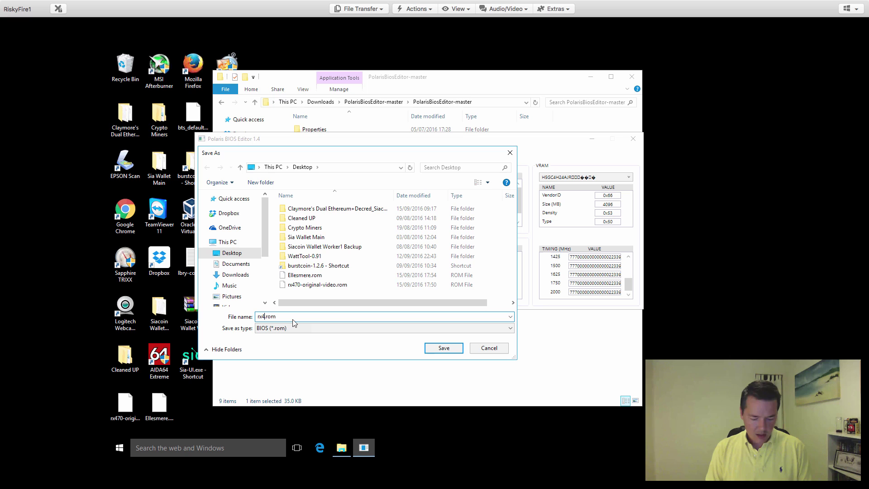
pyautogui.write('modded')
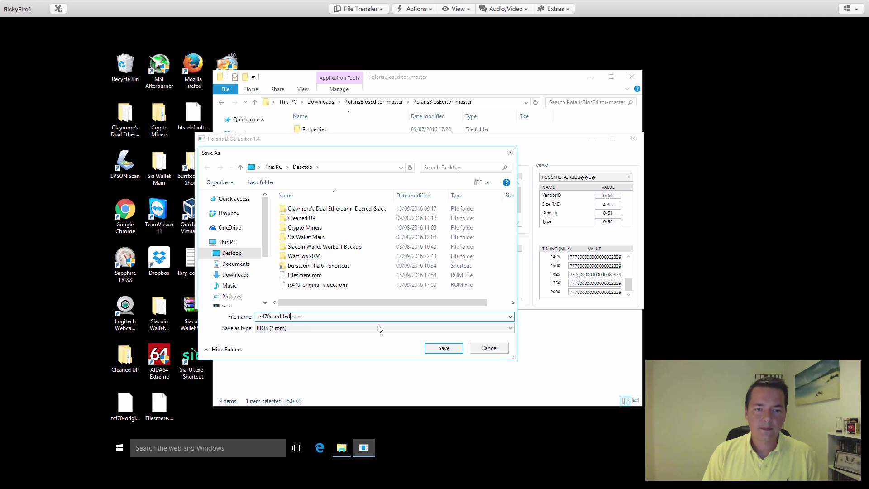
pyautogui.click(440, 348)
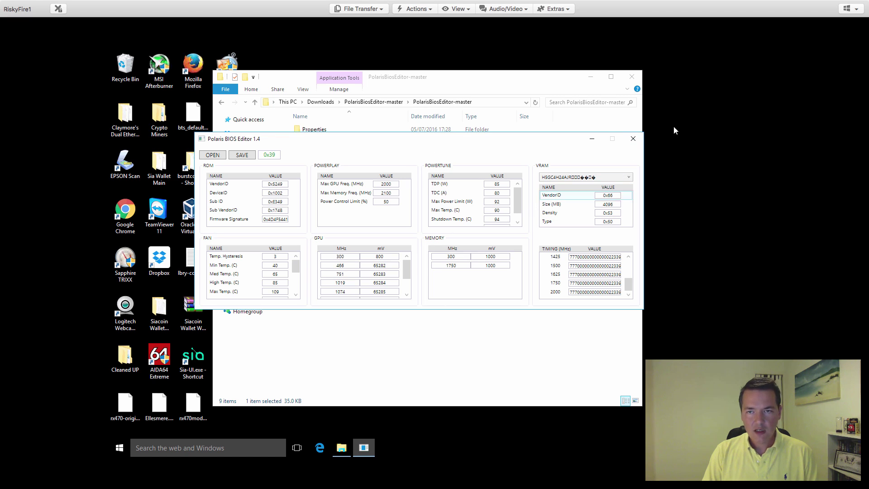
# Step: Close Polaris BIOS Editor and go back two folders to Downloads in File Explorer
pyautogui.click(633, 139)
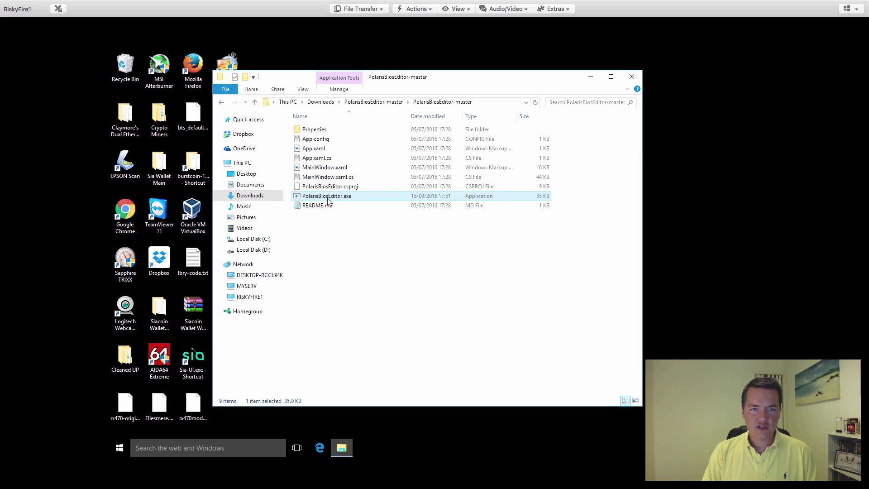
pyautogui.click(222, 103)
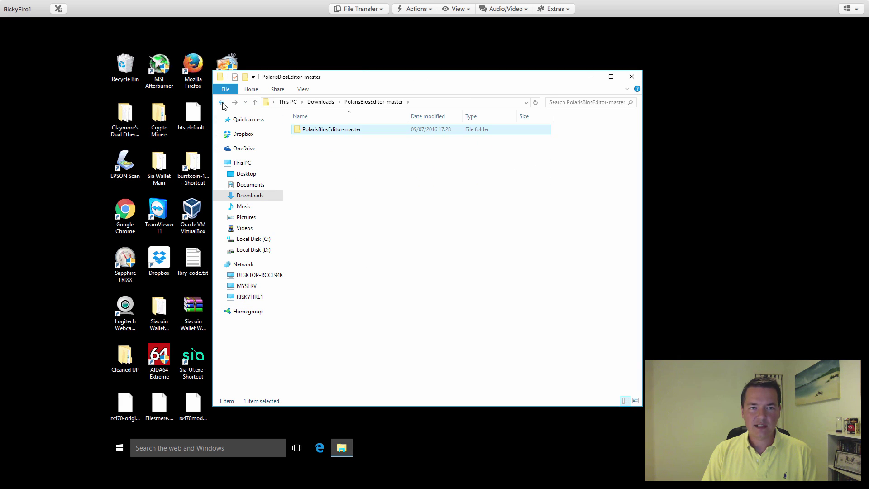
pyautogui.click(221, 103)
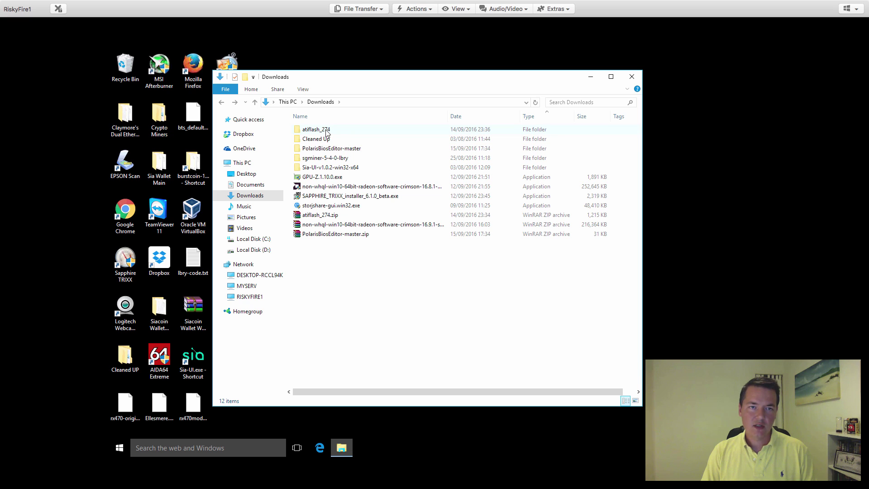
# Step: Check the 18 flash tool files in Downloads\atiflash_274, then go to Local Disk (C:)
pyautogui.doubleClick(326, 132)
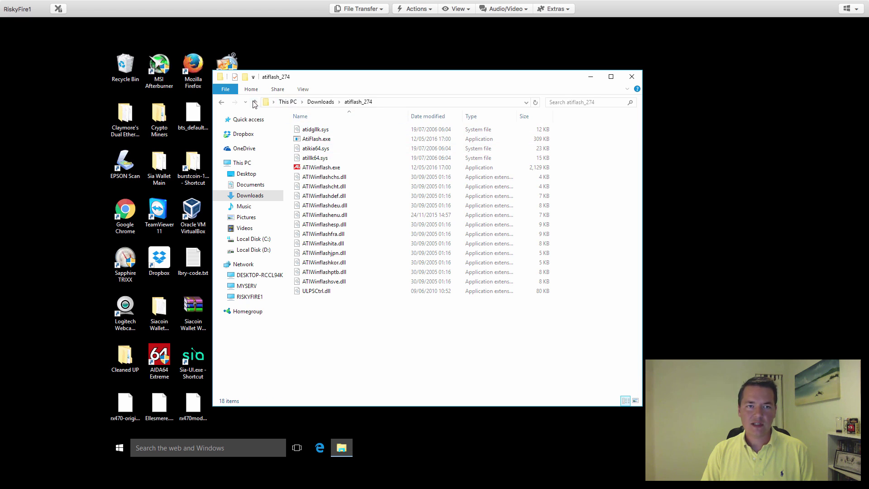
pyautogui.press('BackSpace')
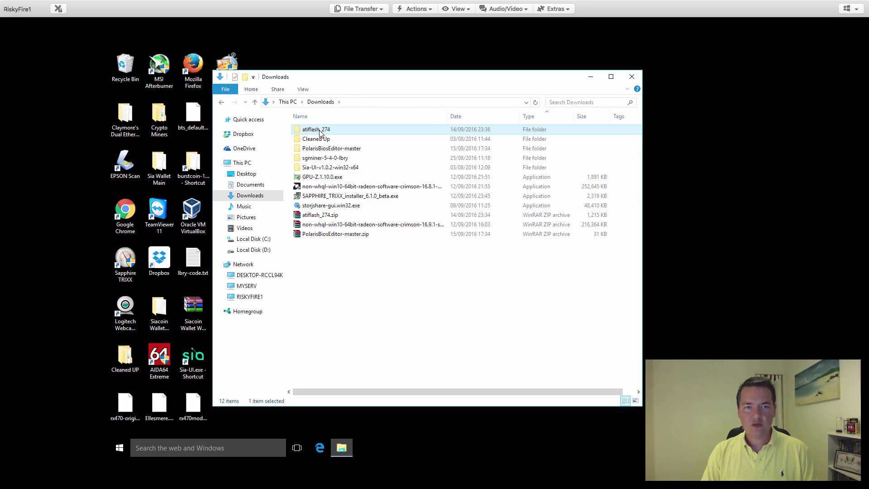
pyautogui.doubleClick(320, 131)
pyautogui.click(320, 131)
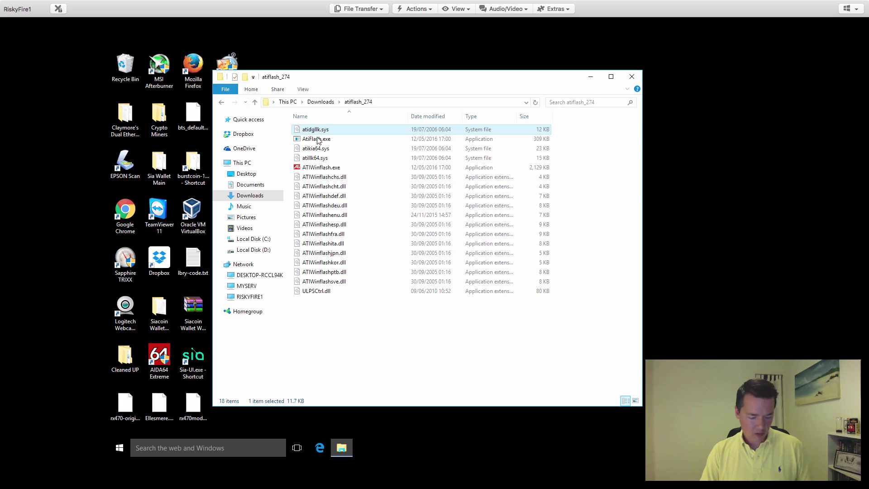
pyautogui.keyDown('shift'); pyautogui.click(323, 292); pyautogui.keyUp('shift')
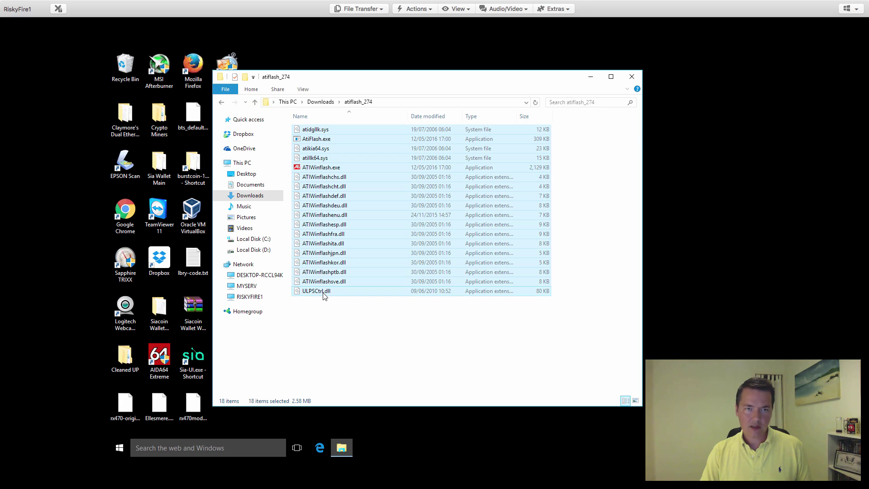
pyautogui.click(255, 104)
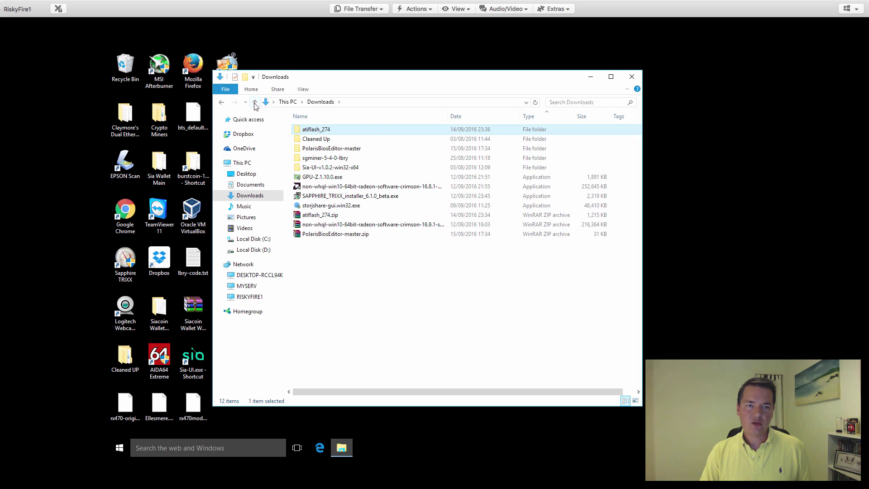
pyautogui.click(258, 239)
# Step: Open the existing flash folder on Local Disk (C:) without creating a new folder
pyautogui.click(333, 299)
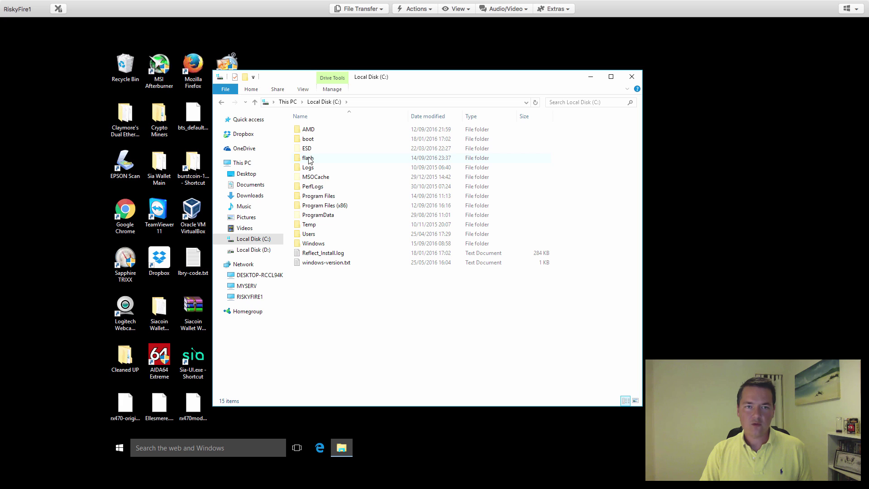
pyautogui.rightClick(319, 299)
pyautogui.moveTo(355, 280)
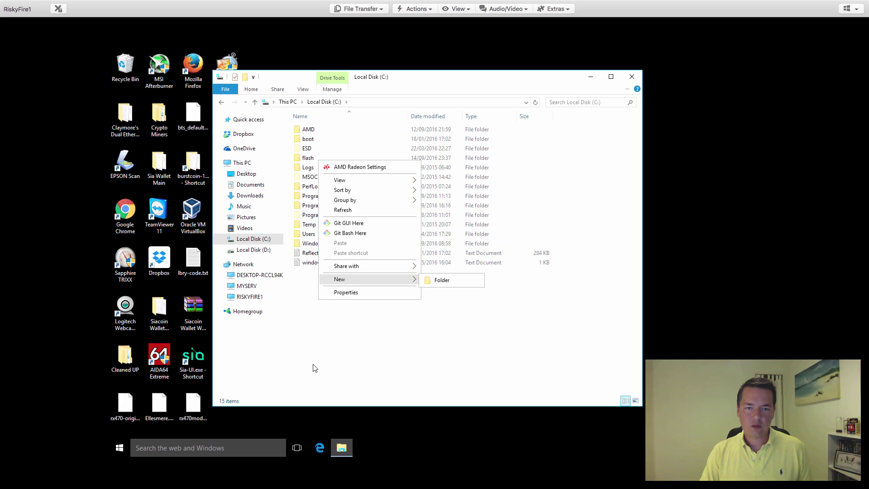
pyautogui.click(335, 351)
pyautogui.click(305, 159)
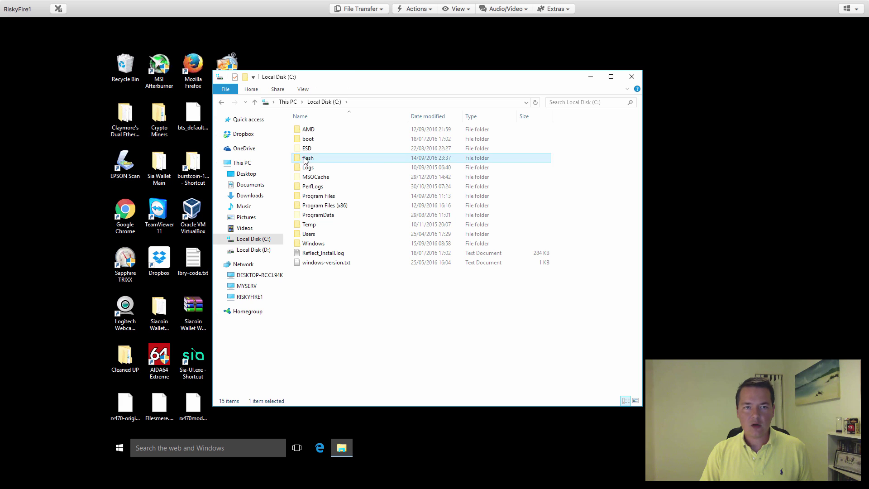
pyautogui.doubleClick(305, 160)
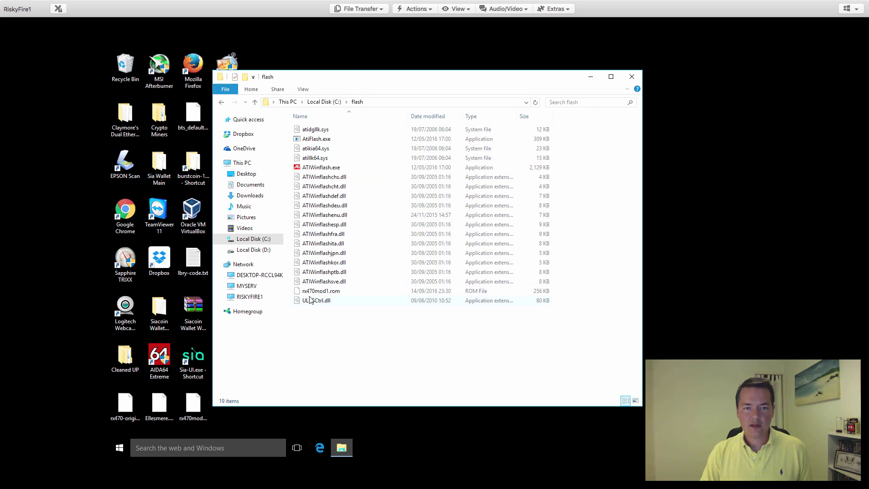
# Step: Move rx470modded.rom from the desktop into C:\flash beside the flashing tool files
pyautogui.click(193, 402)
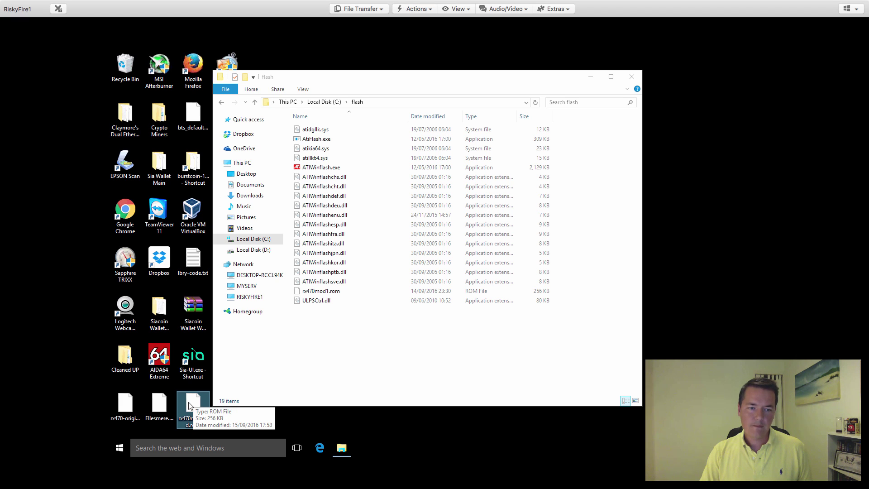
pyautogui.moveTo(189, 404); pyautogui.dragTo(316, 328)
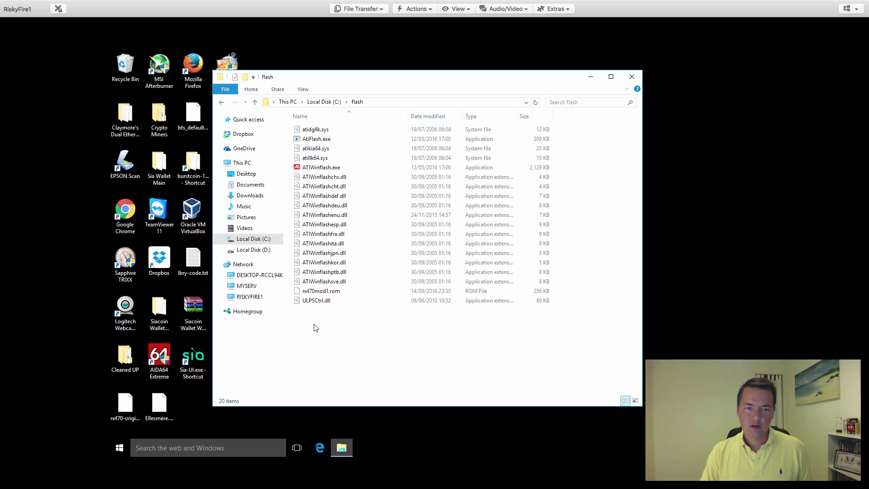
pyautogui.click(320, 330)
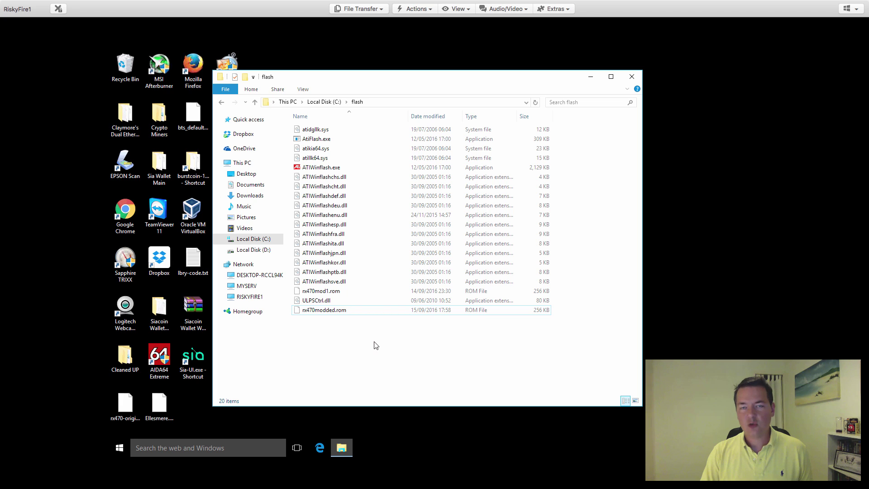
# Step: Through TeamViewer's Ctrl+Alt+Del and Task Manager's Run new task, launch cmd with administrative privileges
pyautogui.click(428, 10)
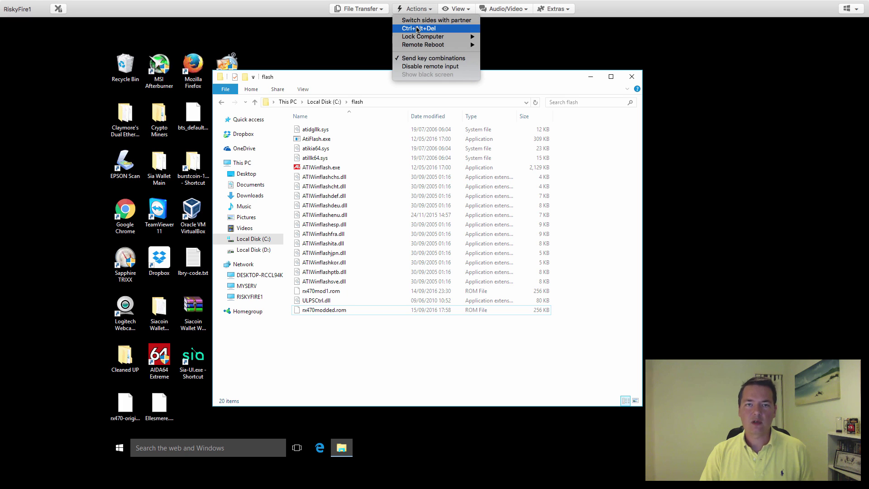
pyautogui.click(417, 29)
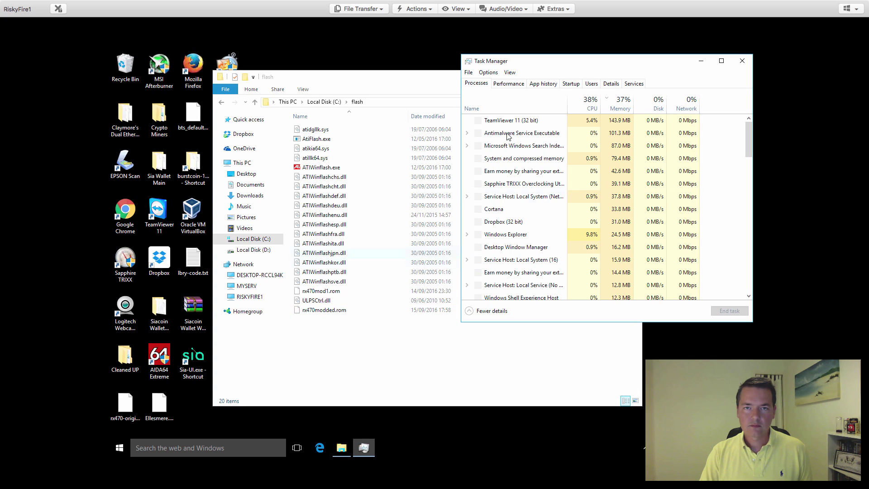
pyautogui.click(468, 74)
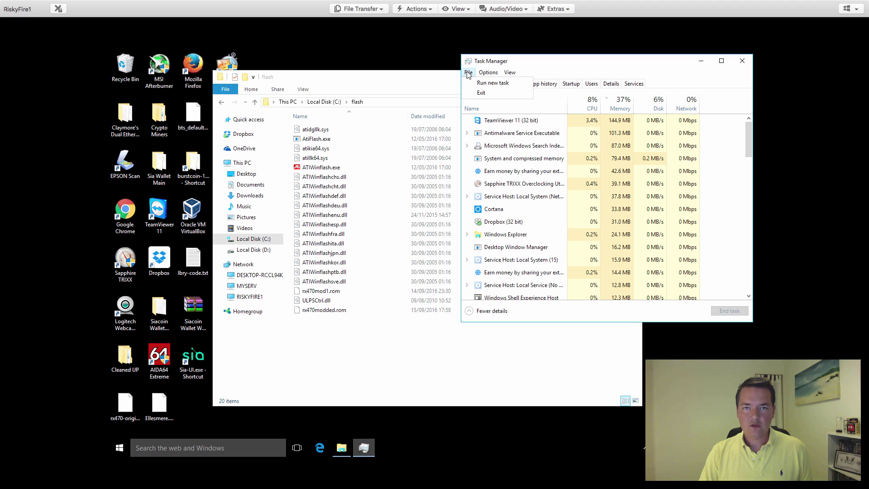
pyautogui.click(487, 85)
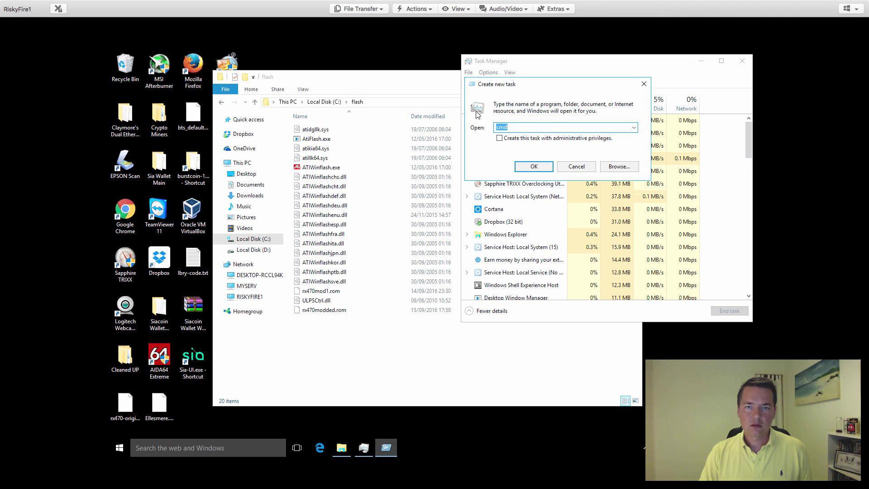
pyautogui.click(511, 127)
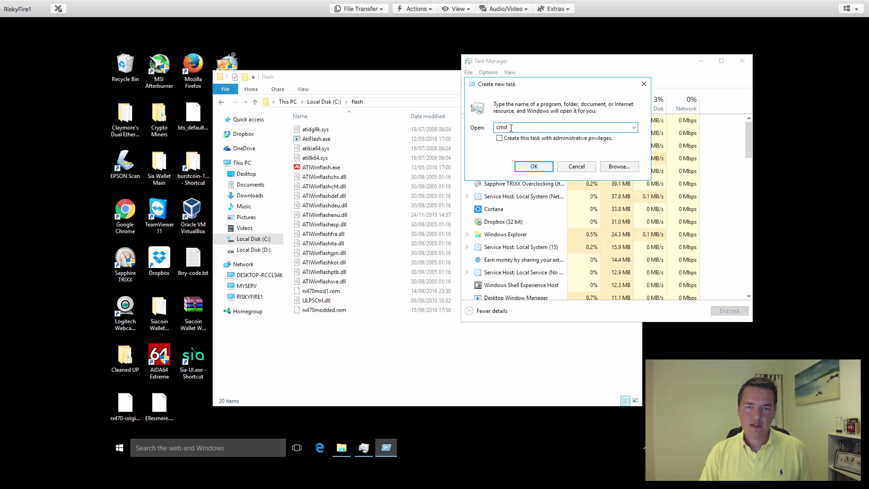
pyautogui.press('BackSpace')
pyautogui.press('BackSpace')
pyautogui.press('BackSpace')
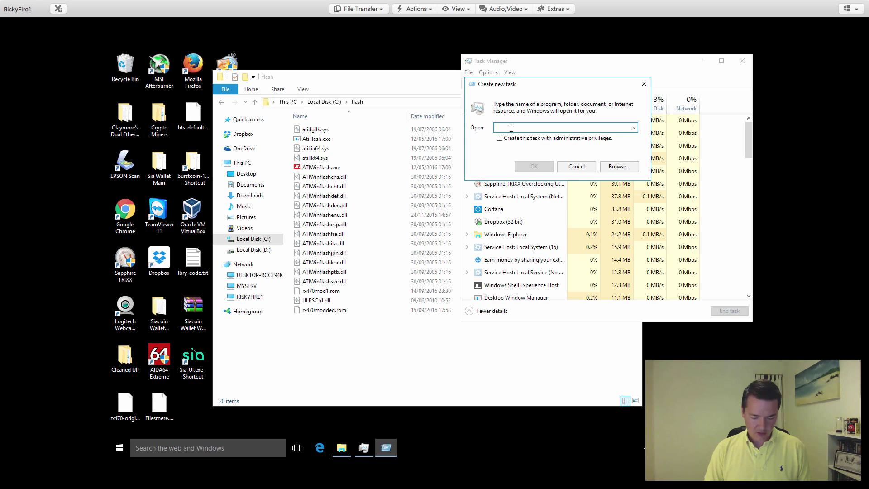
pyautogui.write('cmd')
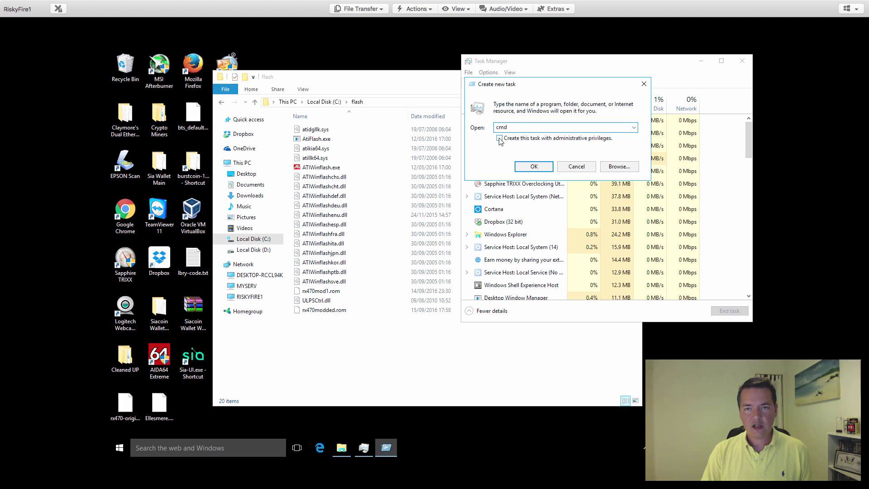
pyautogui.click(500, 139)
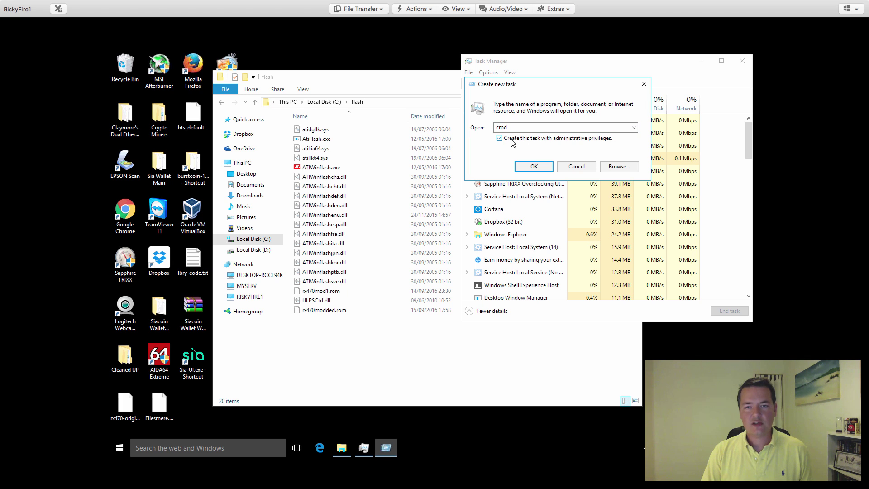
pyautogui.click(534, 167)
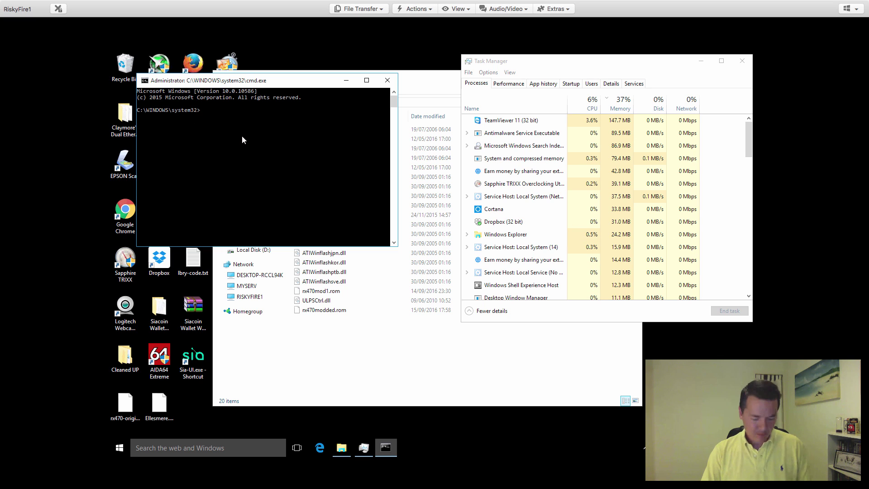
# Step: Switch the Command Prompt to C:\flash using cd \ and cd flash, and close Task Manager
pyautogui.write('cd')
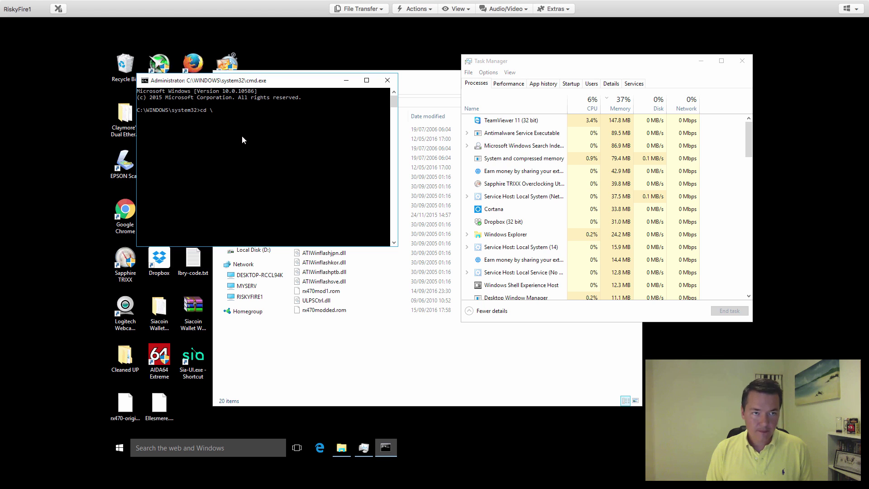
pyautogui.write(' \\')
pyautogui.press('Return')
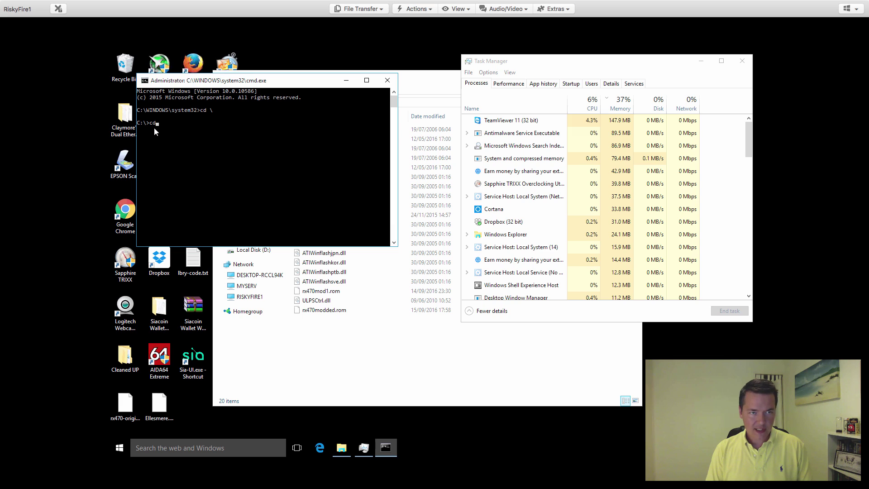
pyautogui.write('fla')
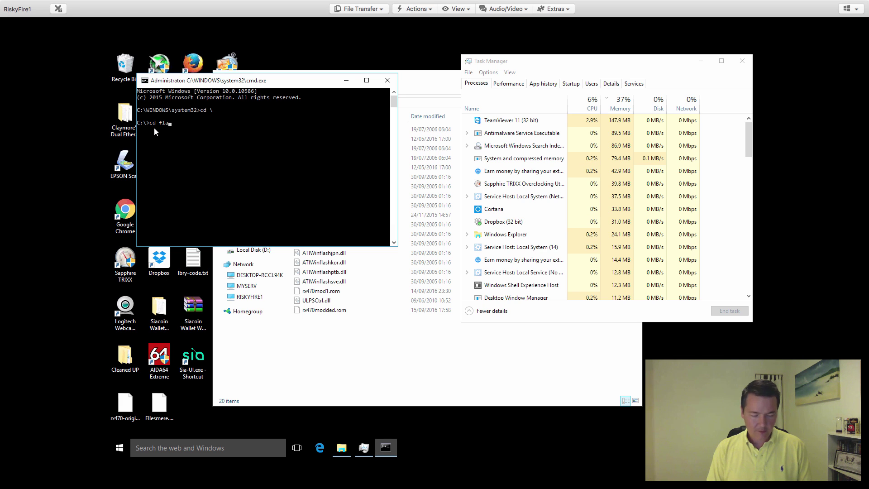
pyautogui.write('sh')
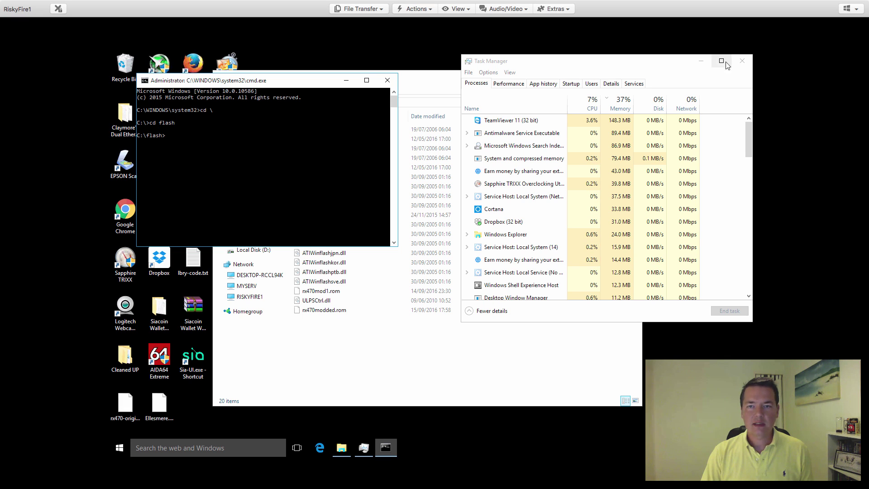
pyautogui.click(742, 62)
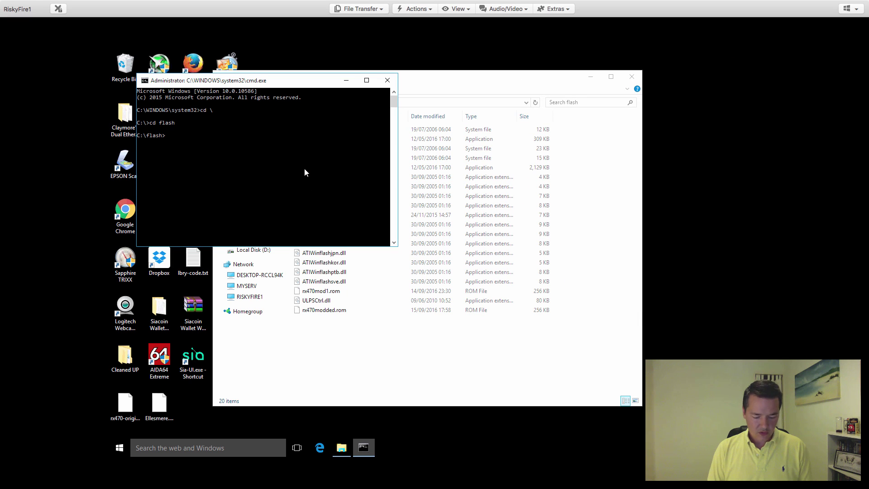
# Step: Enter the command atiwinflash -f -p 0 rx470modded.rom at the C:\flash prompt
pyautogui.write('winf')
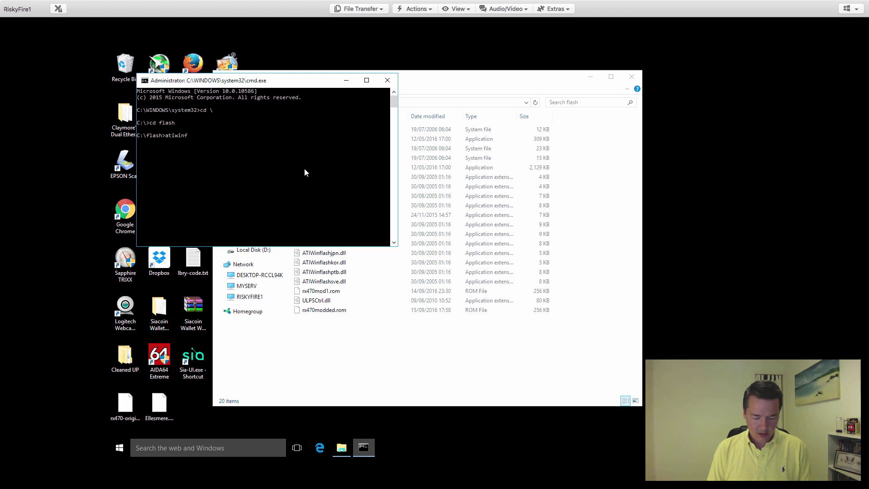
pyautogui.write('lash -f -p 0 r')
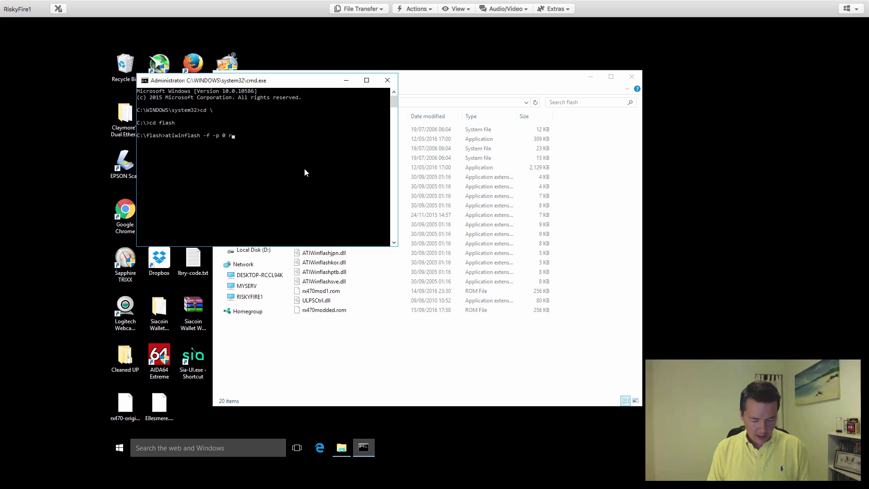
pyautogui.write('x470mod')
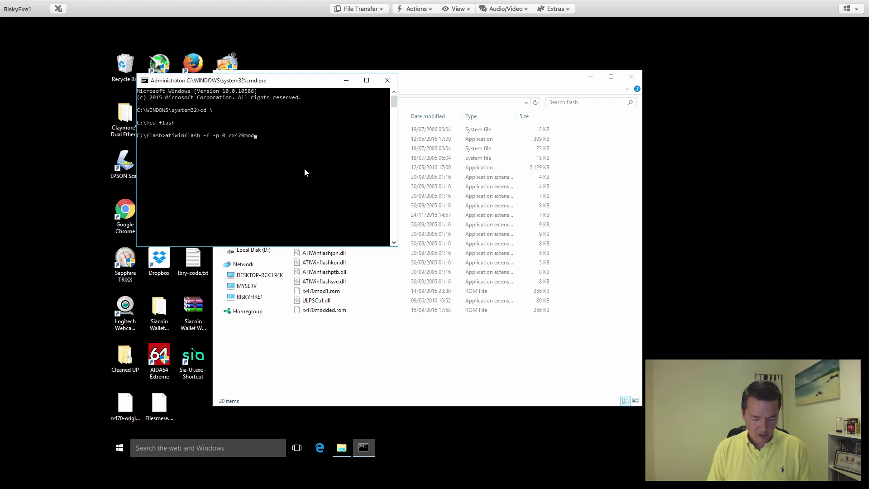
pyautogui.write('ded')
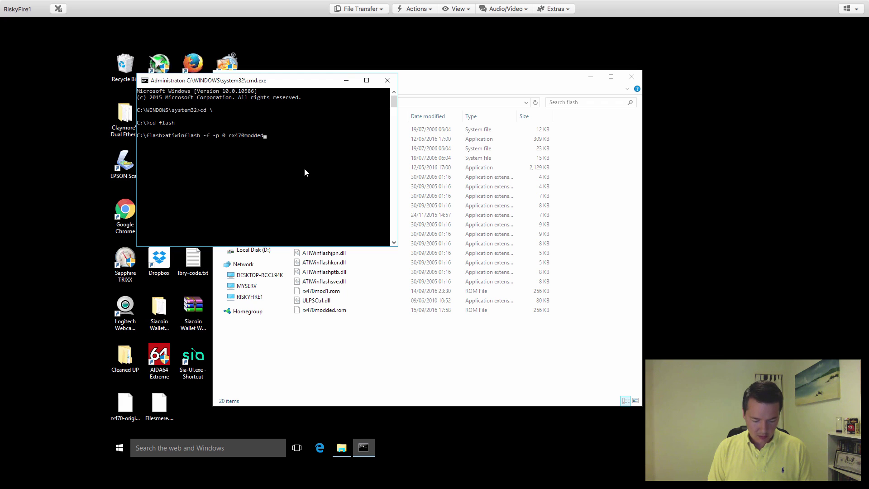
pyautogui.write('.rom')
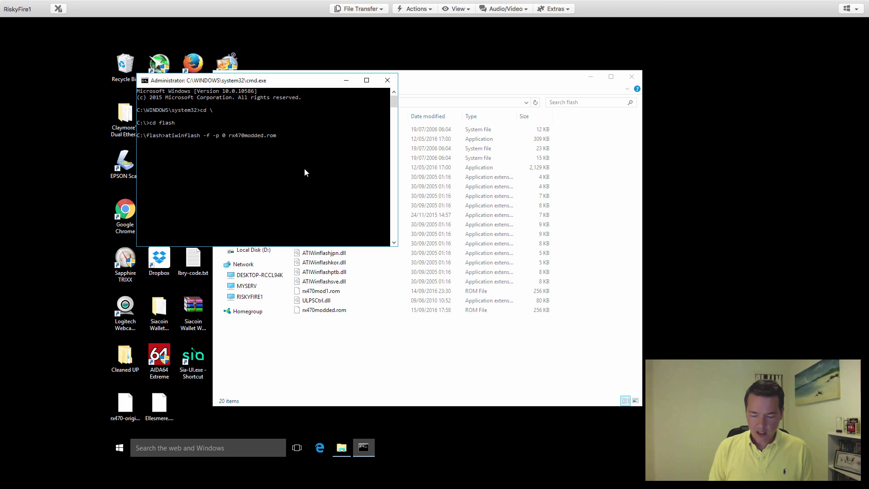
# Step: Run the flash of rx470modded.rom onto card 0 until 80000h bytes are programmed and verified
pyautogui.press('Return')
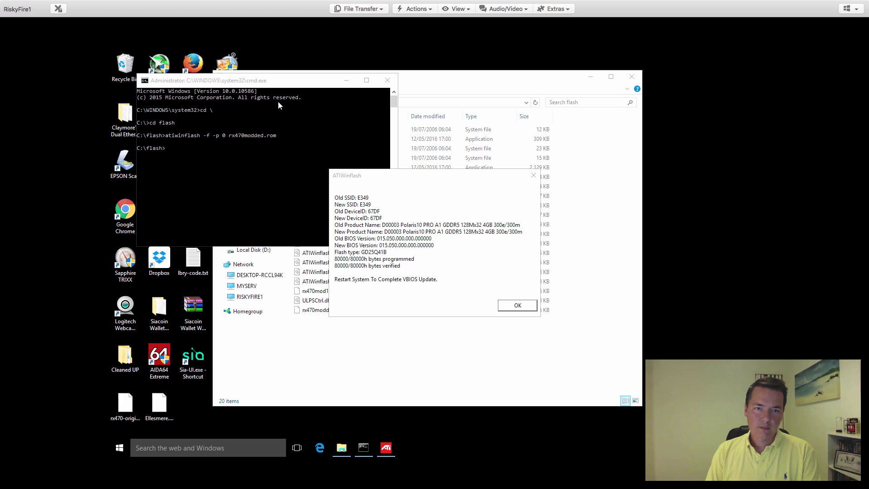
# Step: Dismiss the ATIWinflash programmed-and-verified report with OK and close the cmd.exe window
pyautogui.click(445, 177)
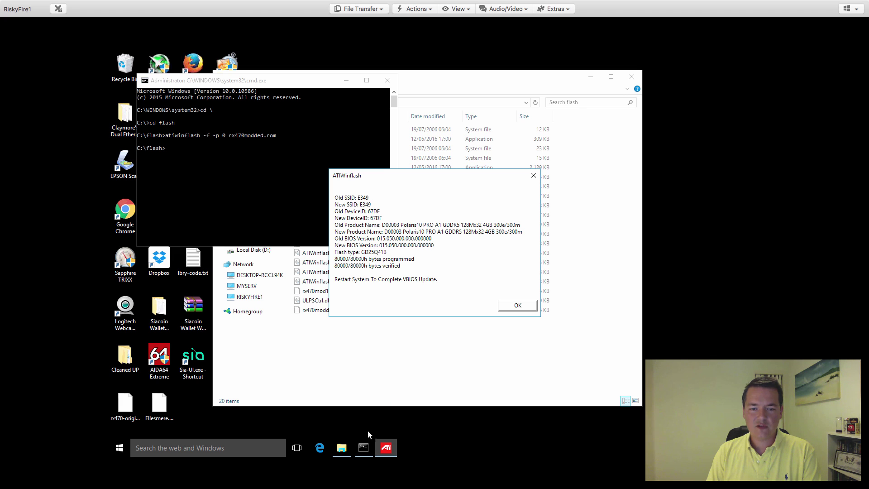
pyautogui.click(361, 449)
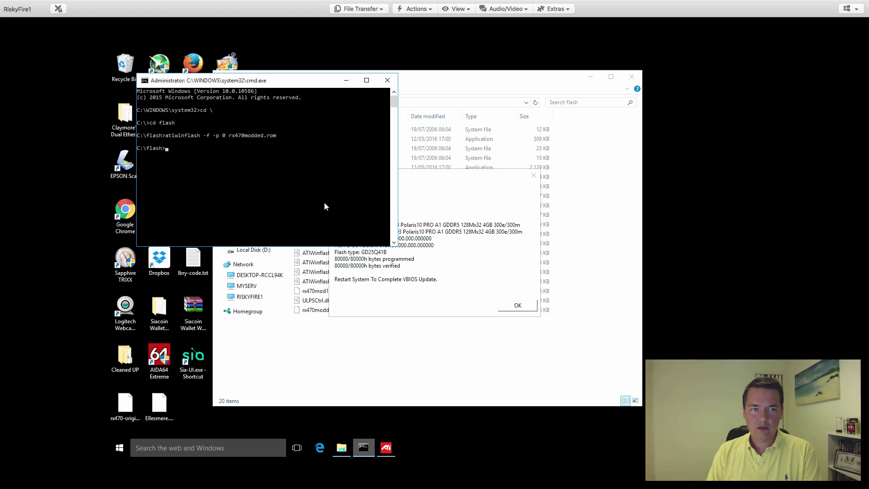
pyautogui.click(469, 176)
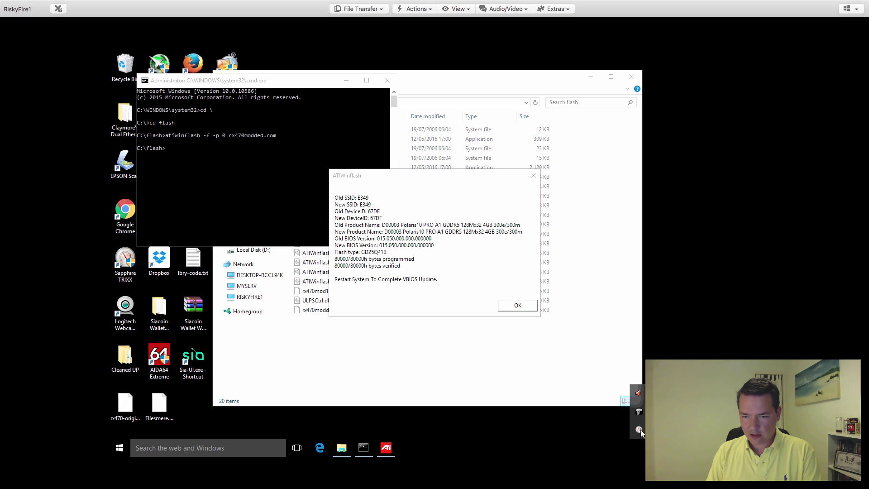
pyautogui.click(475, 267)
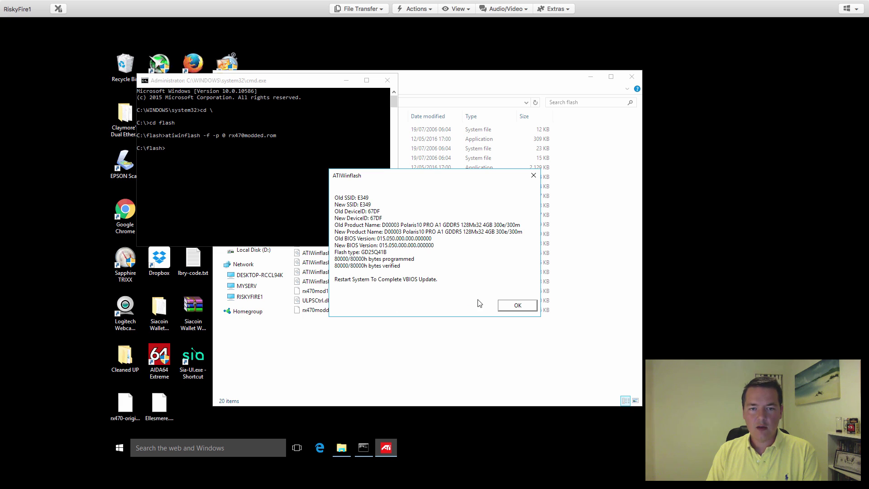
pyautogui.click(516, 307)
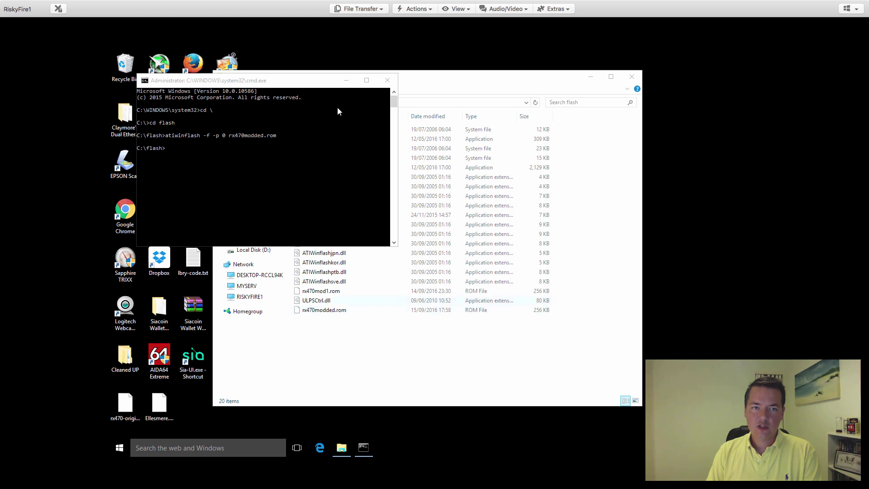
pyautogui.click(388, 80)
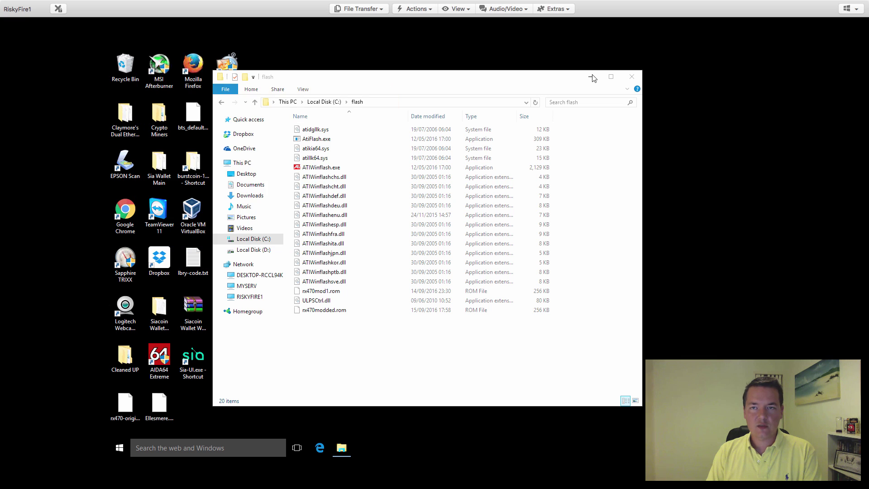
# Step: Close the flash folder and run Start-Eth-Only.bat from the Claymore's Dual Ethereum+Decred_Siacoin V6.1 folder
pyautogui.click(632, 76)
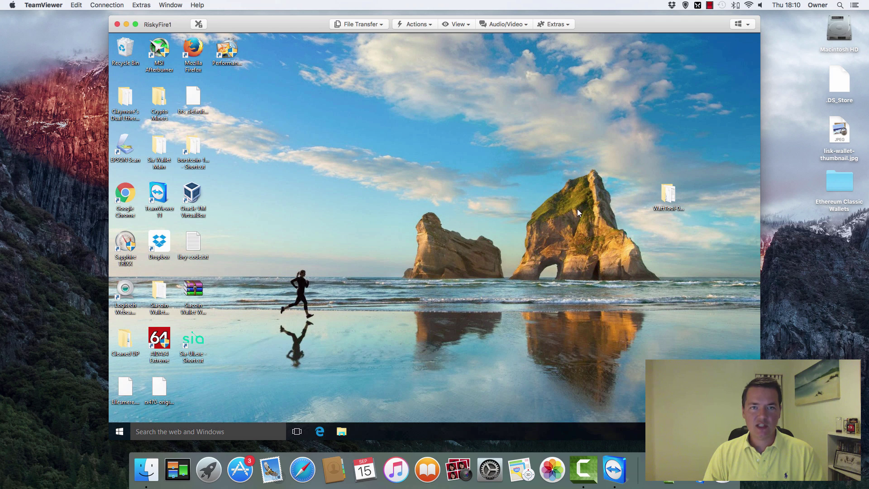
pyautogui.click(137, 23)
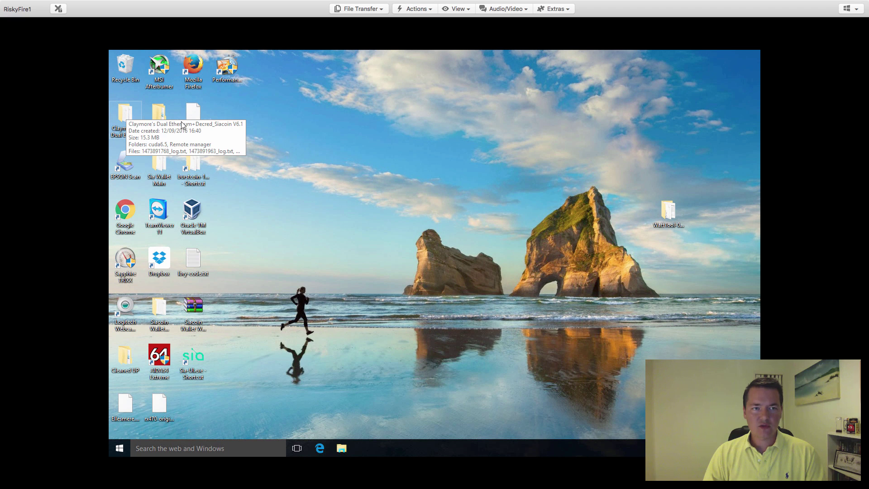
pyautogui.doubleClick(129, 119)
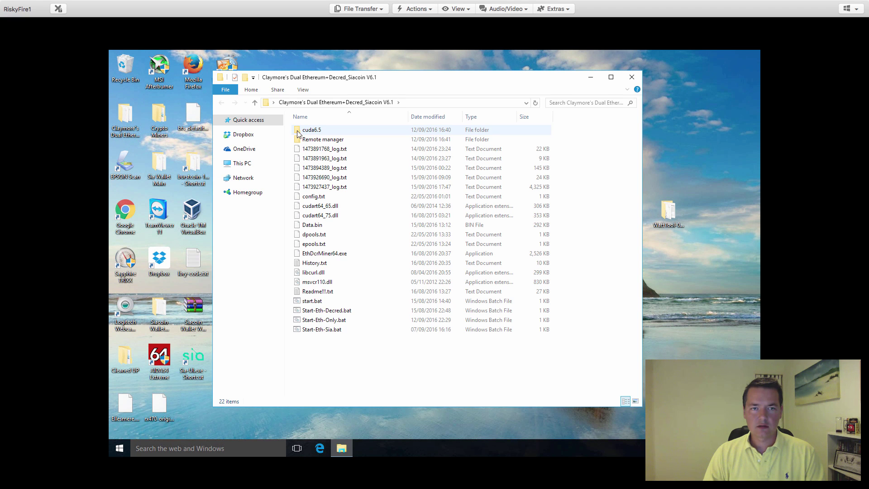
pyautogui.doubleClick(339, 320)
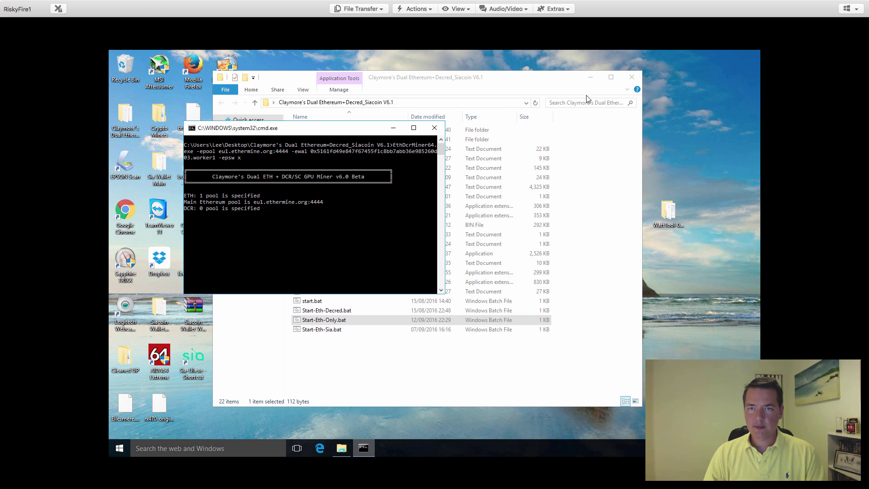
# Step: Close the miner folder, let Claymore reach about 43 MH/s, then launch Sapphire TRIXX
pyautogui.click(631, 78)
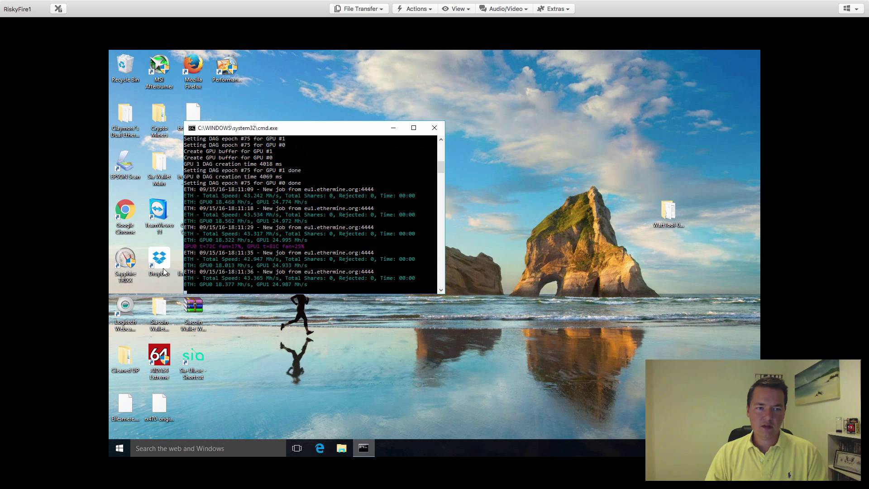
pyautogui.doubleClick(125, 259)
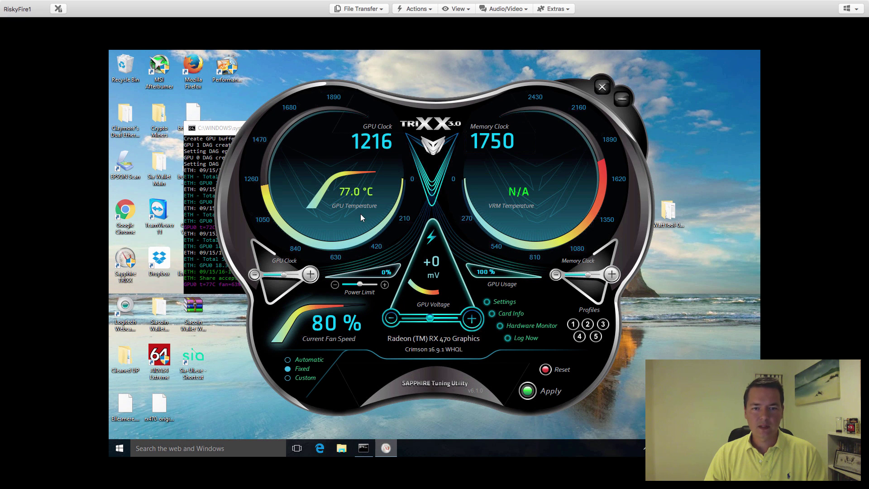
# Step: Choose the first Radeon RX 470 in TRIXX Settings and show the Hardware Monitor graphs
pyautogui.click(504, 303)
pyautogui.click(418, 155)
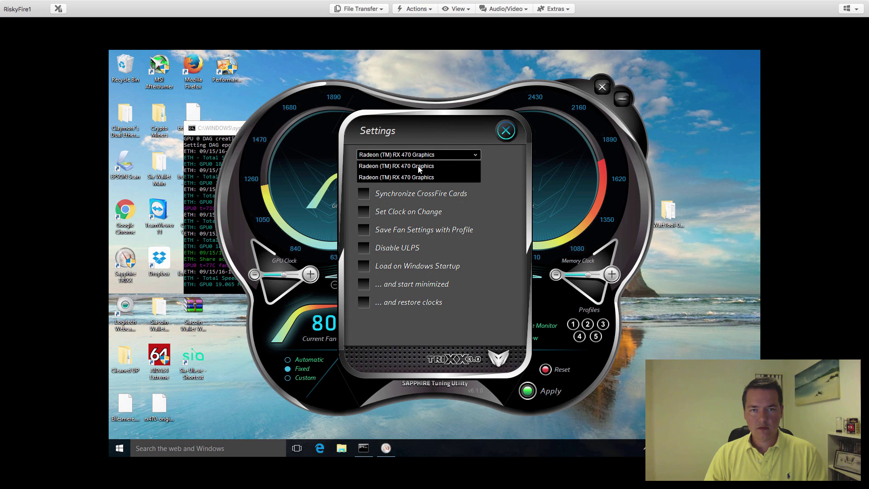
pyautogui.click(418, 166)
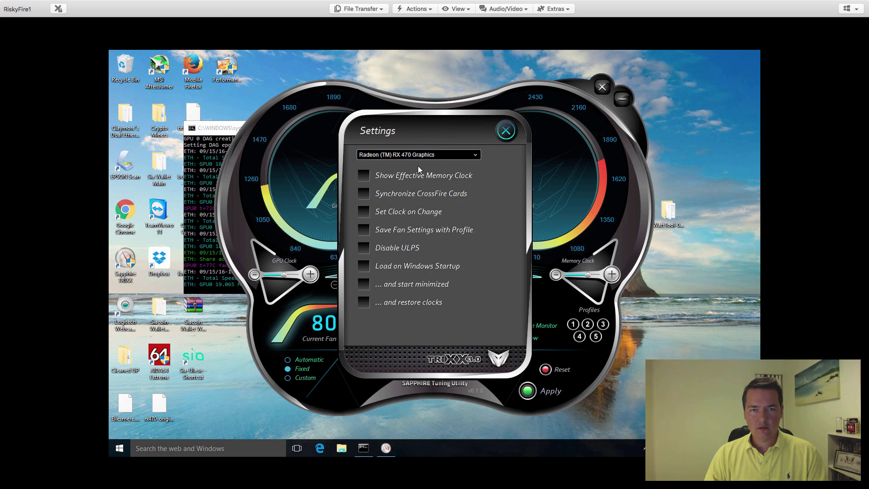
pyautogui.click(505, 130)
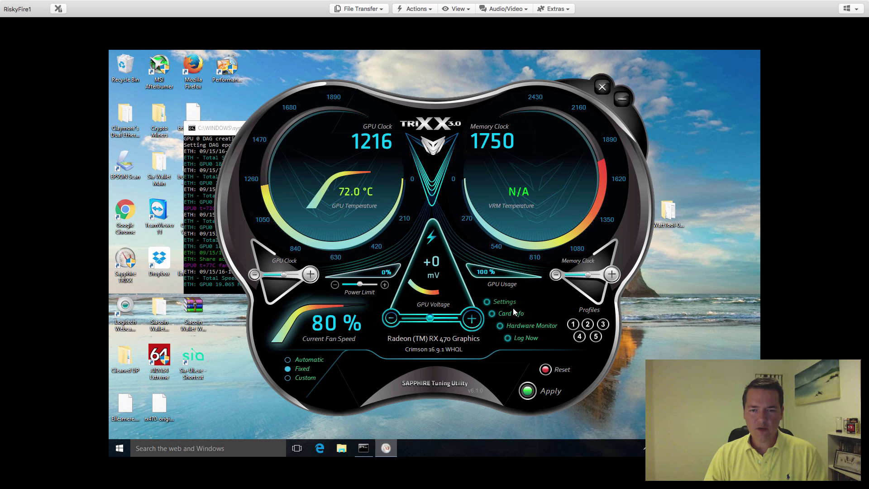
pyautogui.click(530, 327)
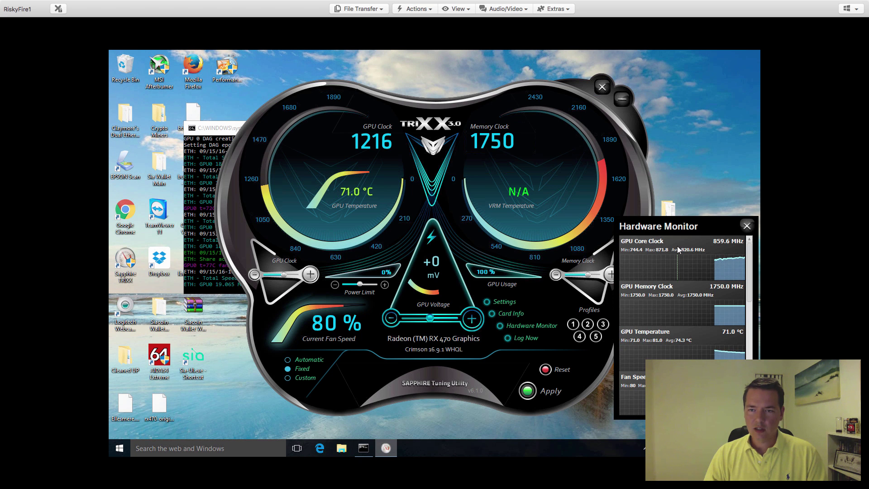
# Step: Clear the 1216 MHz GPU clock value in TRIXX to make way for 1100
pyautogui.moveTo(733, 262)
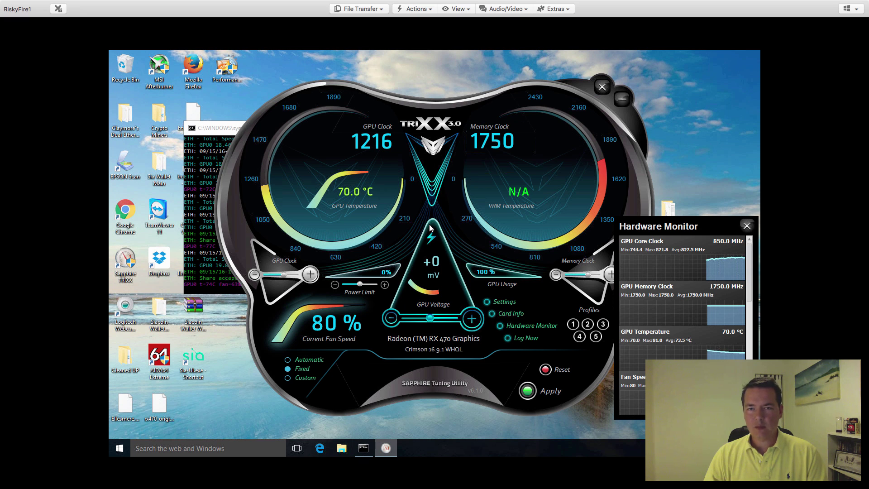
pyautogui.click(370, 144)
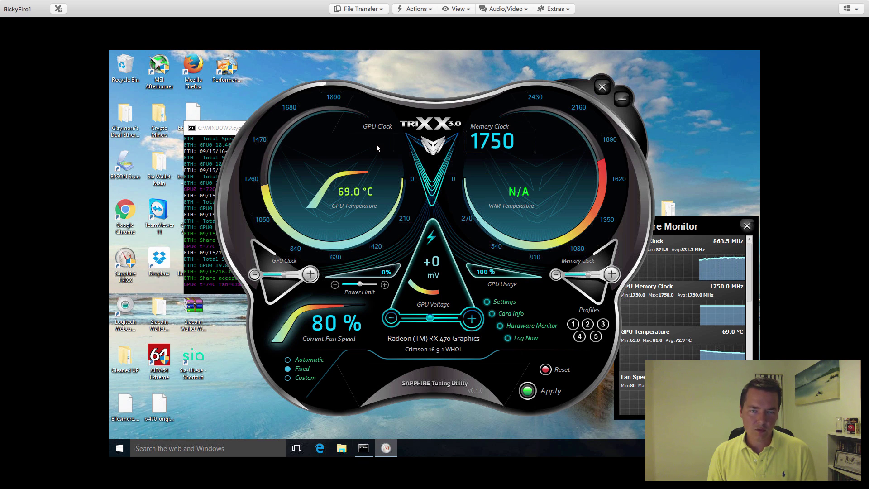
# Step: Enter 1100 for the core clock and replace the 1750 memory clock with 1900
pyautogui.write('1100')
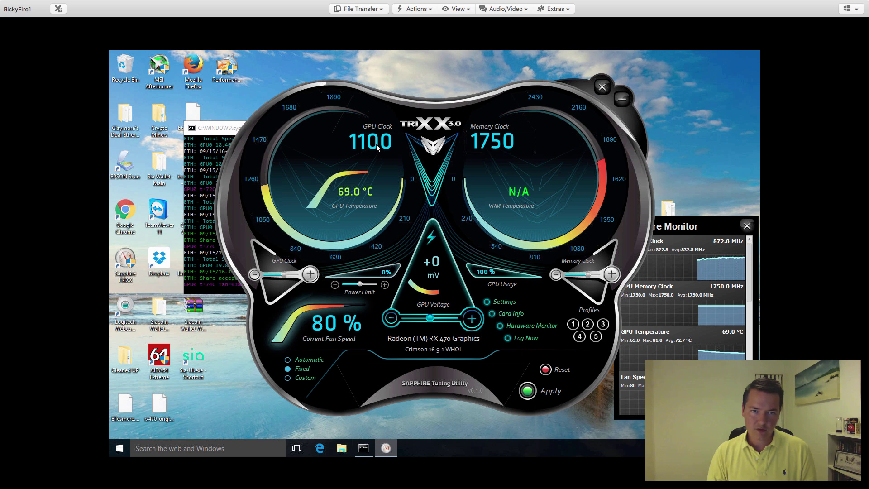
pyautogui.click(485, 143)
pyautogui.press('BackSpace')
pyautogui.press('BackSpace')
pyautogui.press('BackSpace')
pyautogui.press('BackSpace')
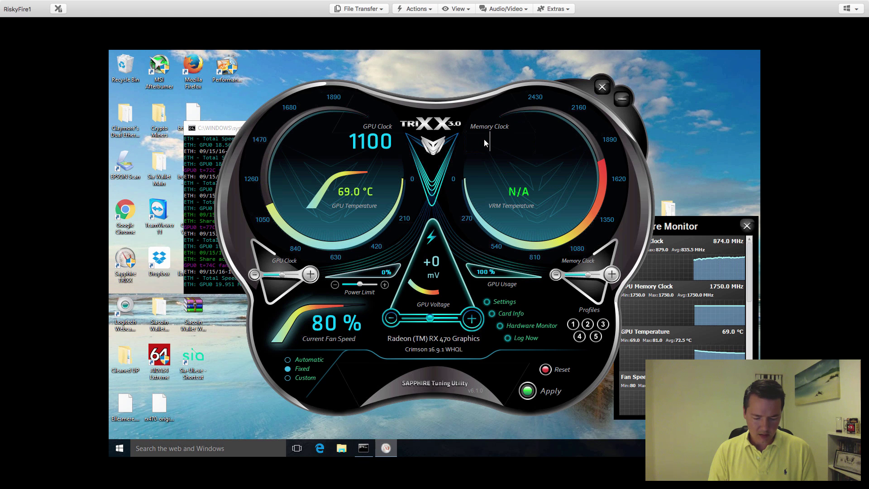
pyautogui.write('1900')
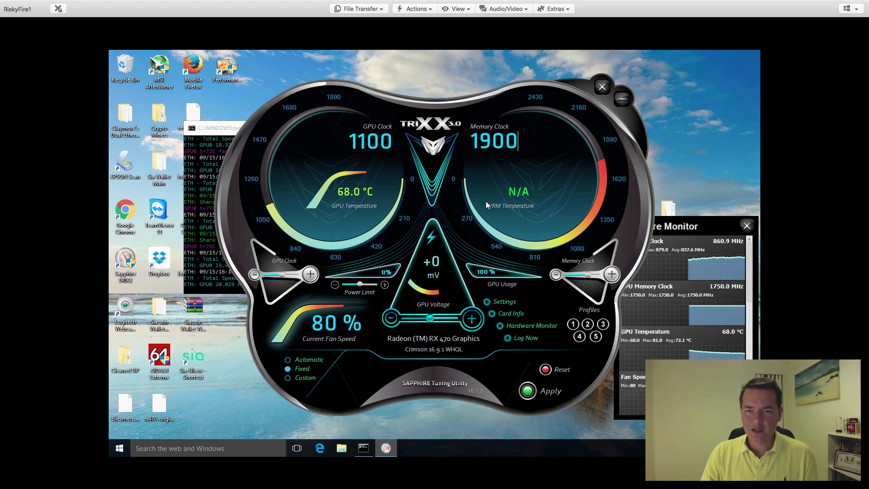
# Step: Raise the power limit to 25% and apply the new clock and power settings
pyautogui.click(384, 285)
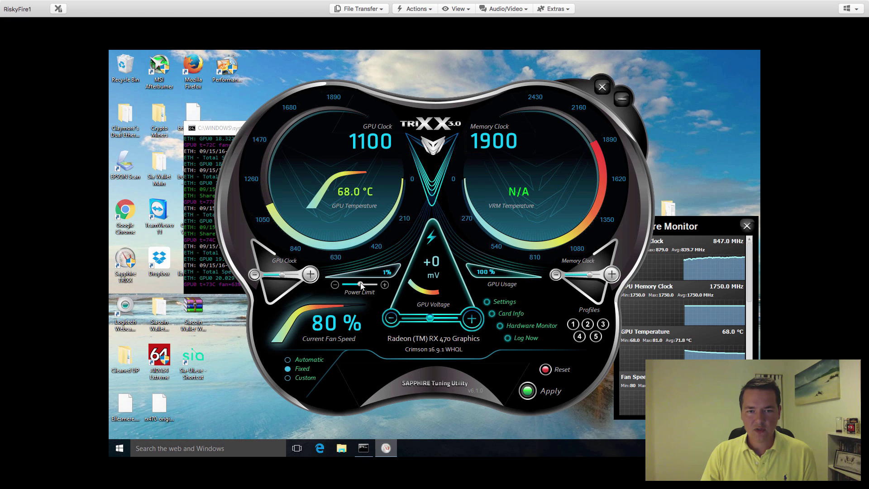
pyautogui.moveTo(363, 285); pyautogui.dragTo(365, 285)
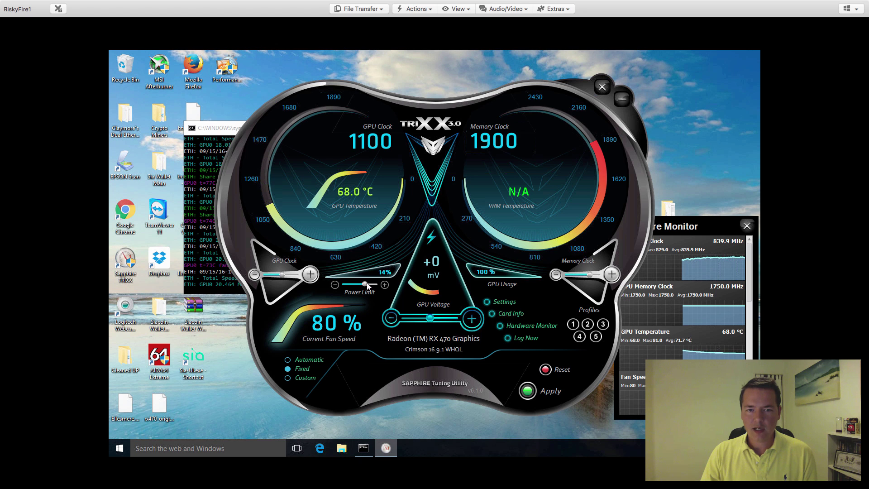
pyautogui.moveTo(368, 286); pyautogui.dragTo(370, 285)
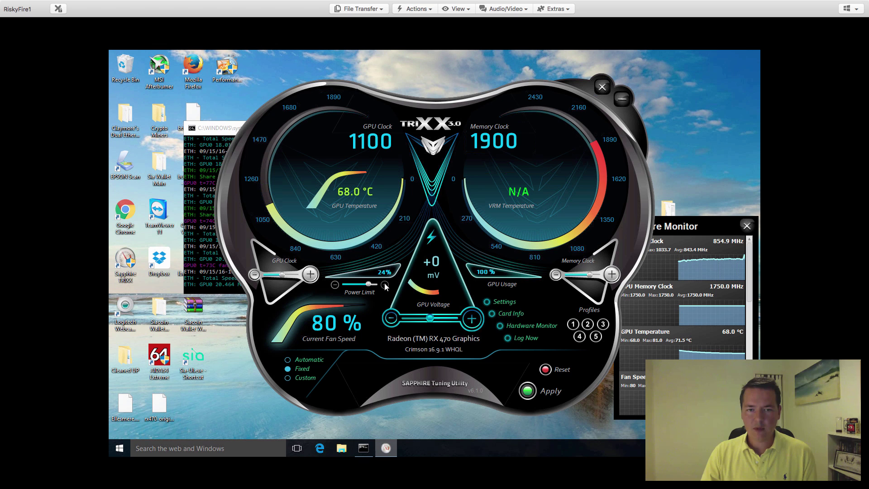
pyautogui.click(384, 284)
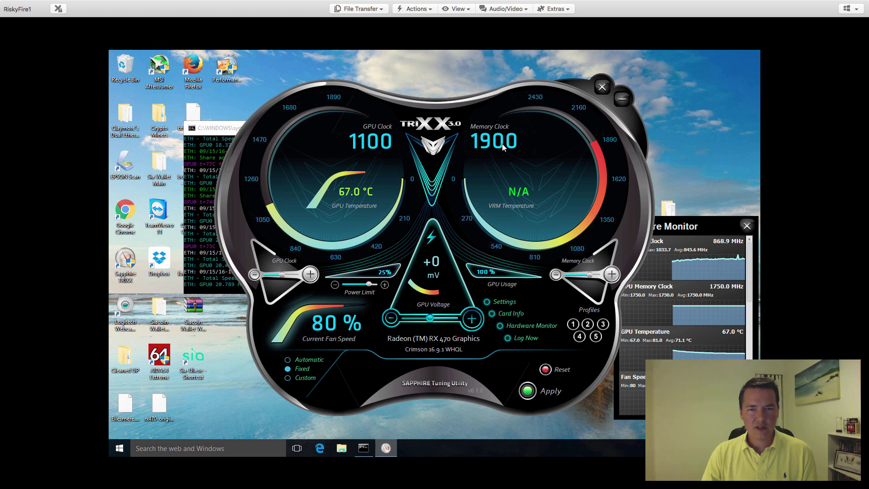
pyautogui.click(528, 392)
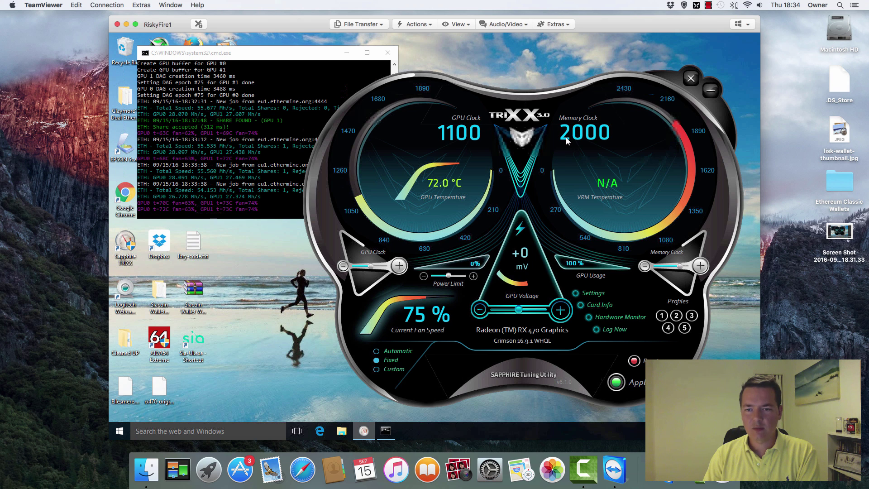
# Step: Bring the cmd.exe miner window forward to check the hashrates of about 27 MH/s per GPU
pyautogui.click(311, 57)
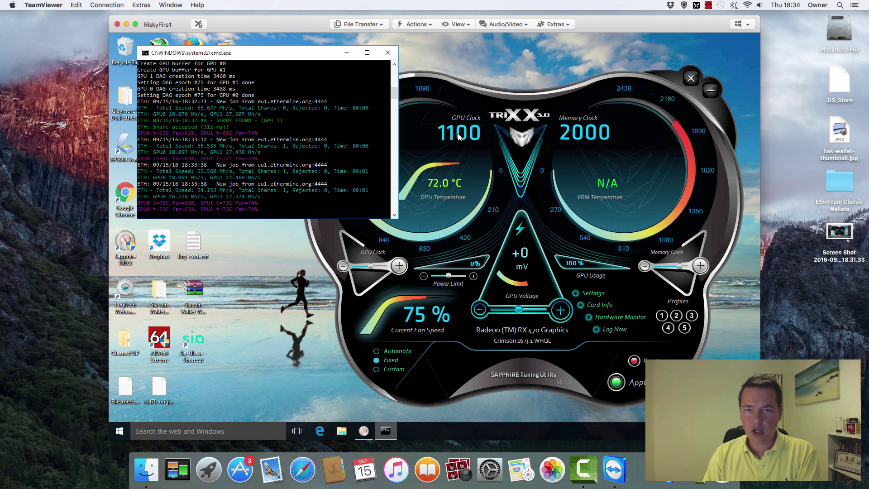
# Step: Bring the TRIXX window back in front of the cmd.exe miner console
pyautogui.click(517, 97)
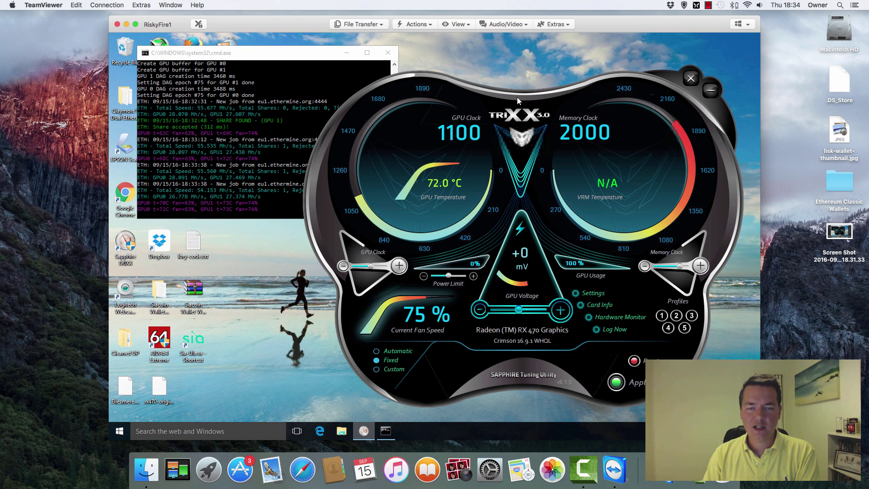